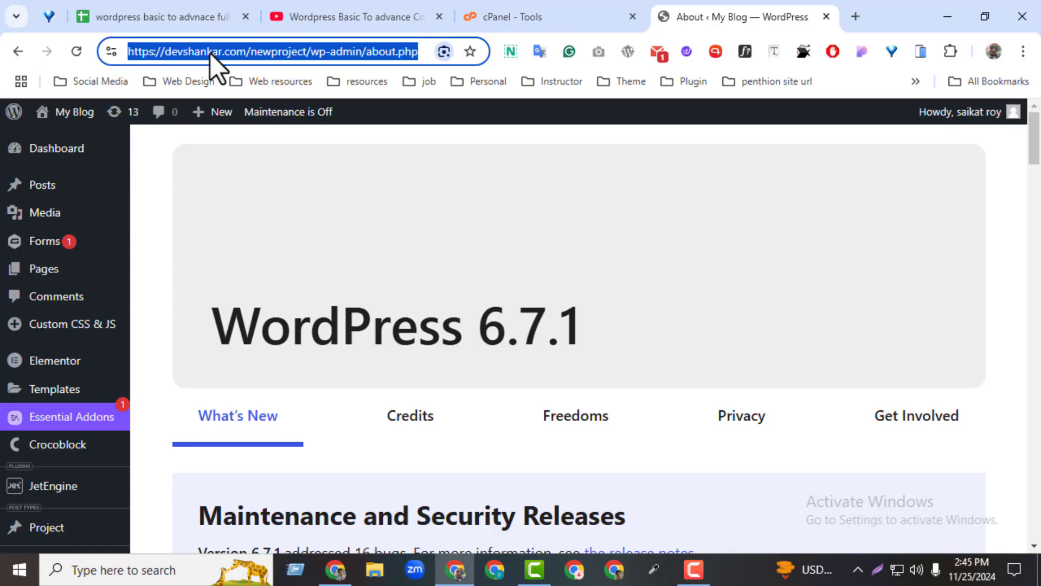
Step: Open the live My Blog site in a new tab from the admin bar
{"action": "left_click", "coordinate": [305, 196]}
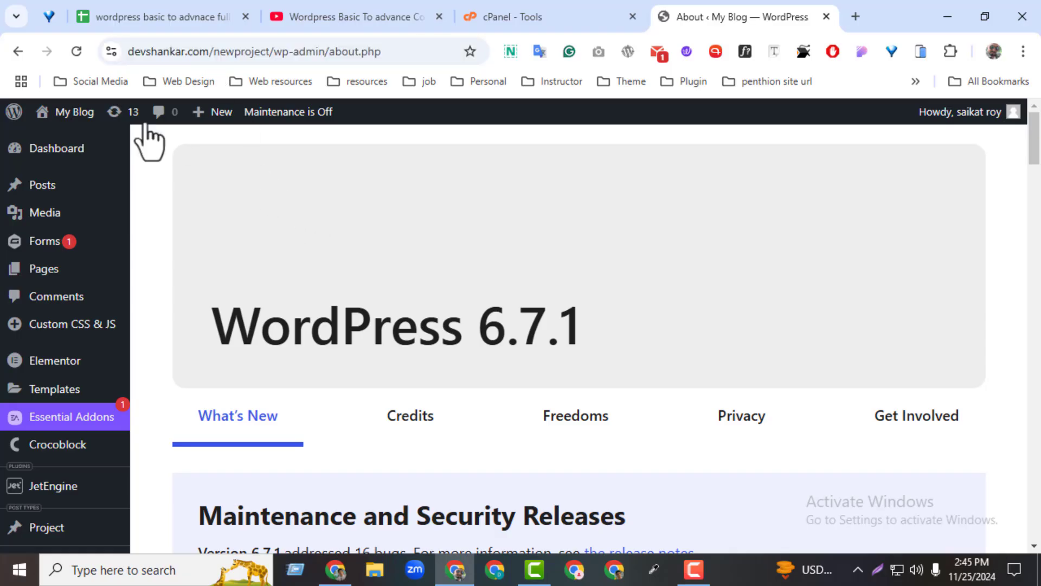
{"action": "mouse_move", "coordinate": [66, 123]}
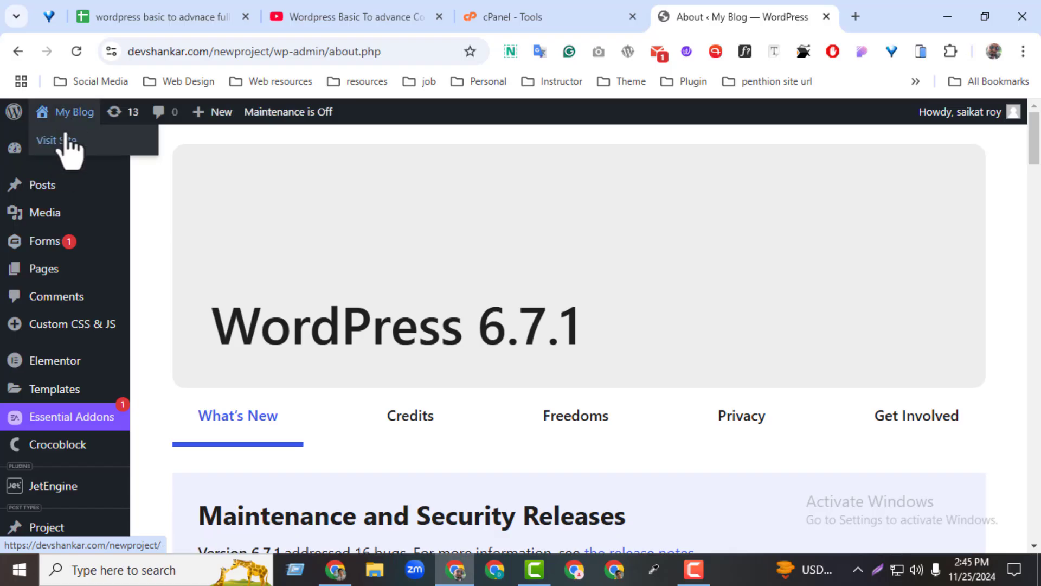
{"action": "middle_click", "coordinate": [63, 142]}
Step: Review the site's front page, then return to the cPanel Tools page
{"action": "left_click", "coordinate": [762, 11]}
{"action": "left_click_drag", "start_coordinate": [766, 15], "coordinate": [610, 14]}
{"action": "scroll", "coordinate": [1025, 232], "scroll_direction": "down", "scroll_amount": 8}
{"action": "left_click_drag", "start_coordinate": [1026, 232], "coordinate": [775, 152]}
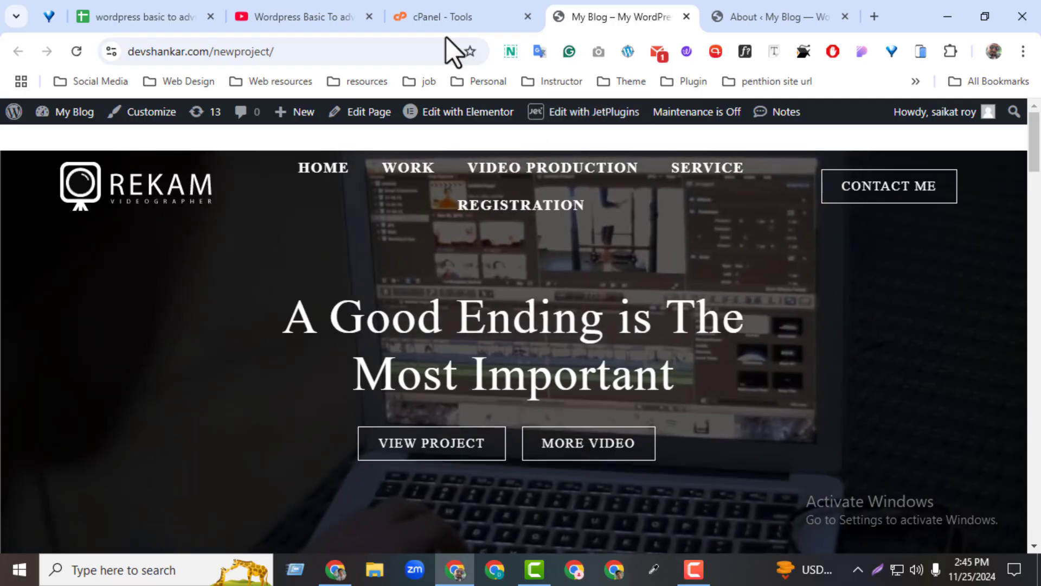
{"action": "left_click", "coordinate": [453, 18]}
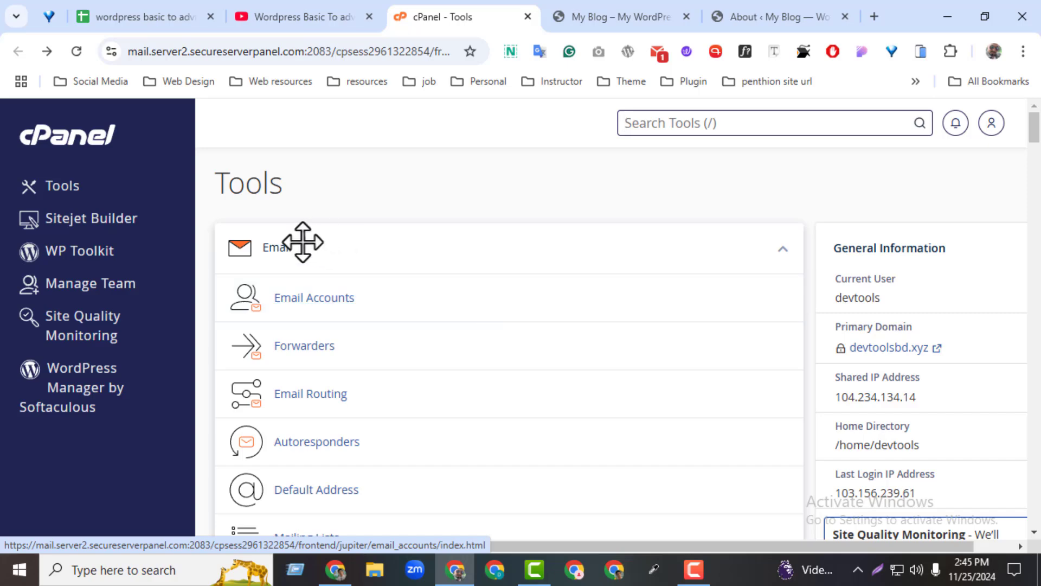
Step: After checking the course-plan spreadsheet, close the My Blog front-page tab and return to the About page
{"action": "left_click", "coordinate": [121, 8]}
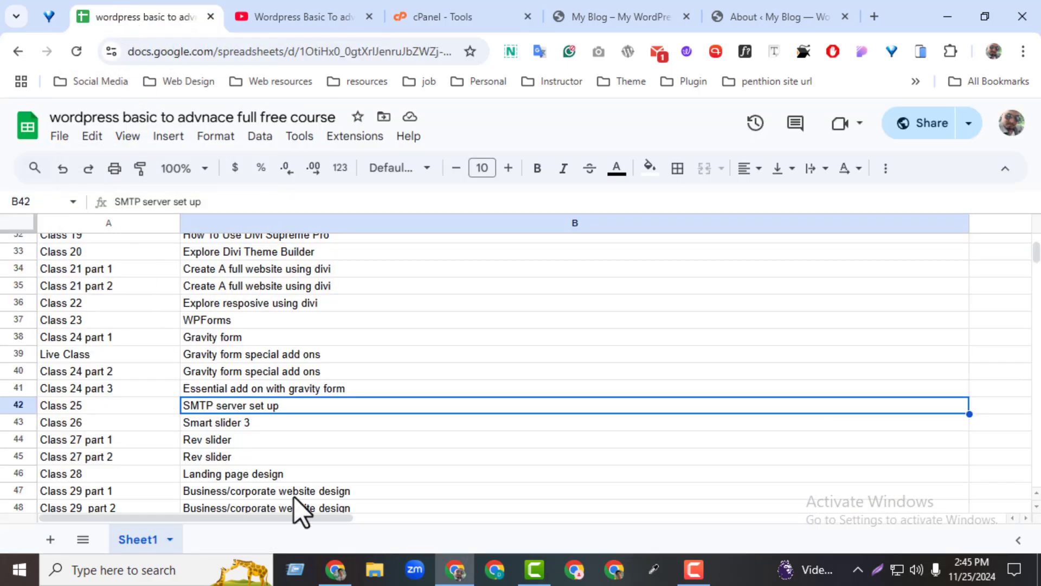
{"action": "left_click", "coordinate": [439, 16]}
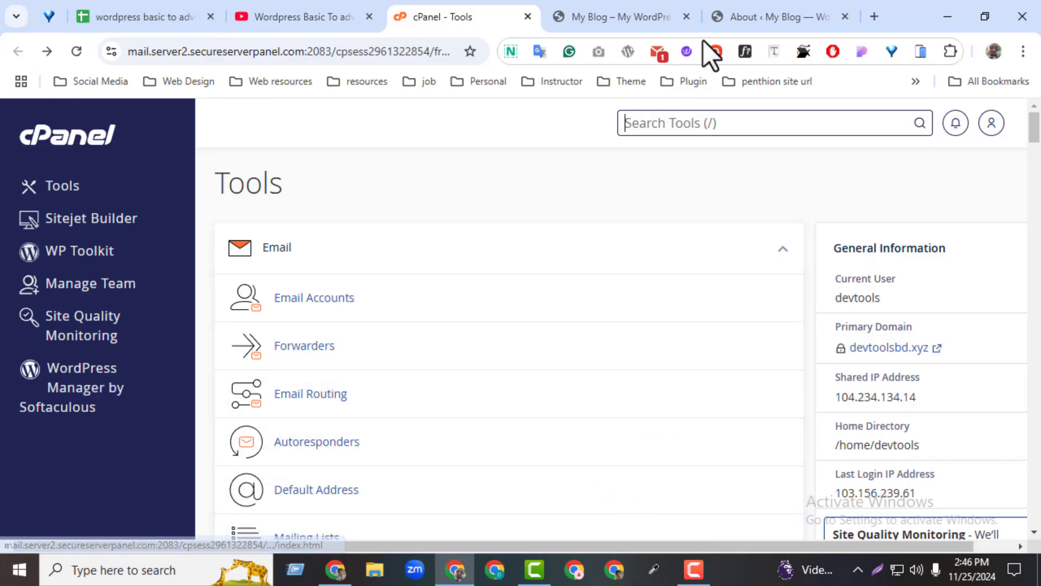
{"action": "left_click", "coordinate": [756, 19]}
{"action": "left_click", "coordinate": [686, 17]}
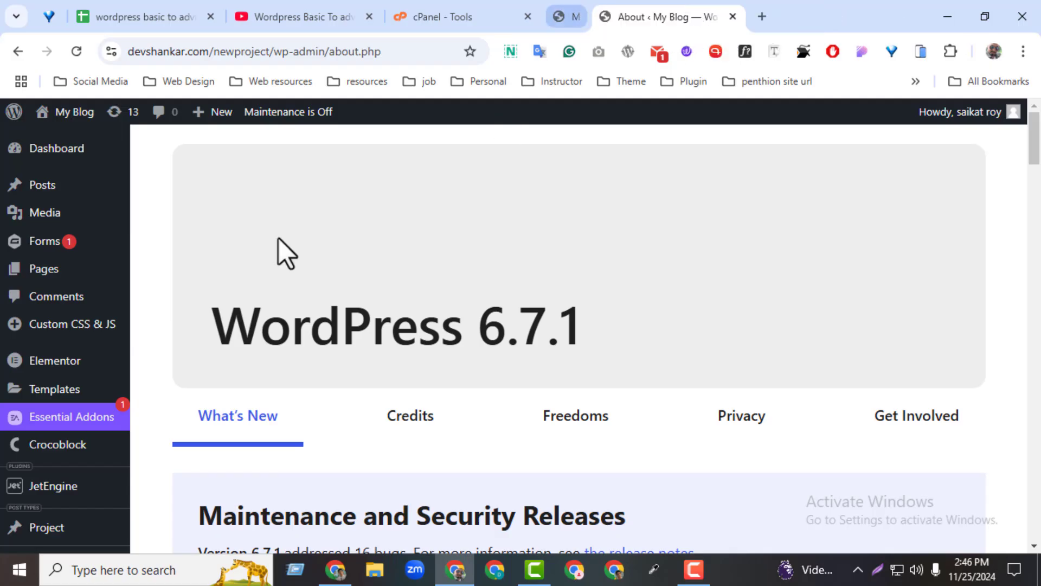
{"action": "left_click", "coordinate": [522, 16]}
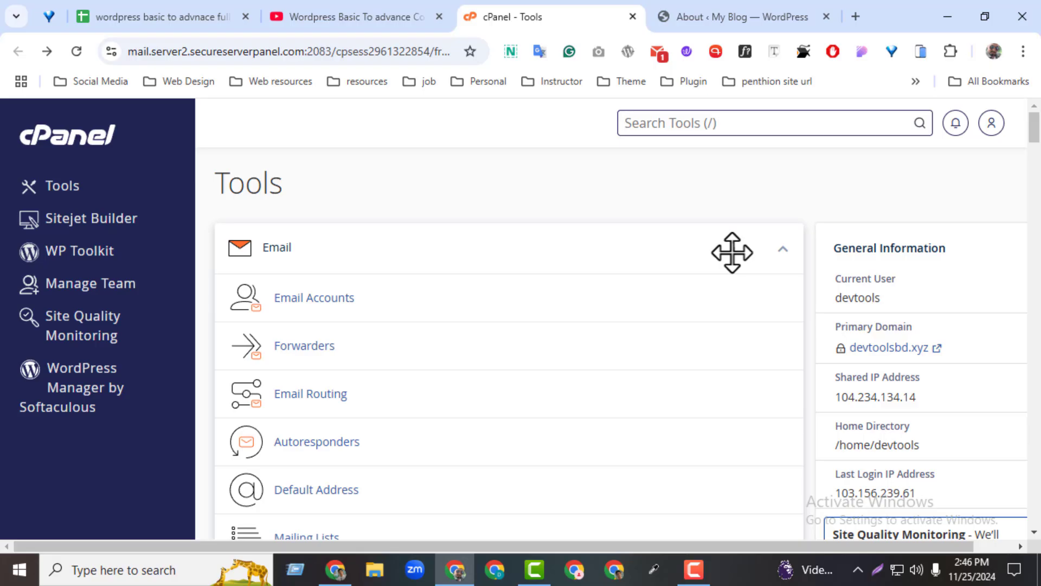
{"action": "left_click", "coordinate": [705, 17]}
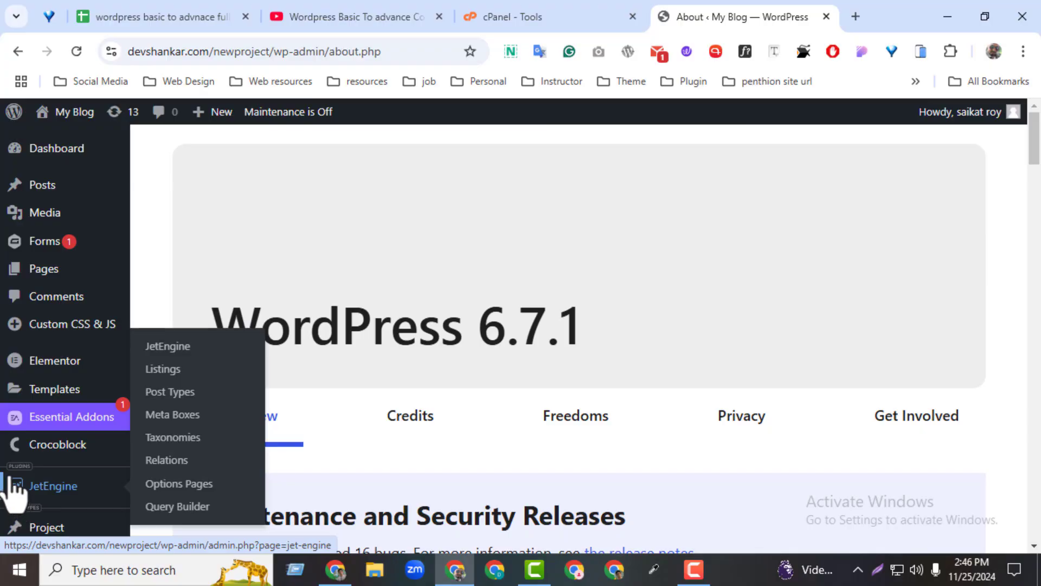
Step: Open the installed plugins list in a new tab
{"action": "left_click_drag", "start_coordinate": [1034, 159], "coordinate": [1034, 180]}
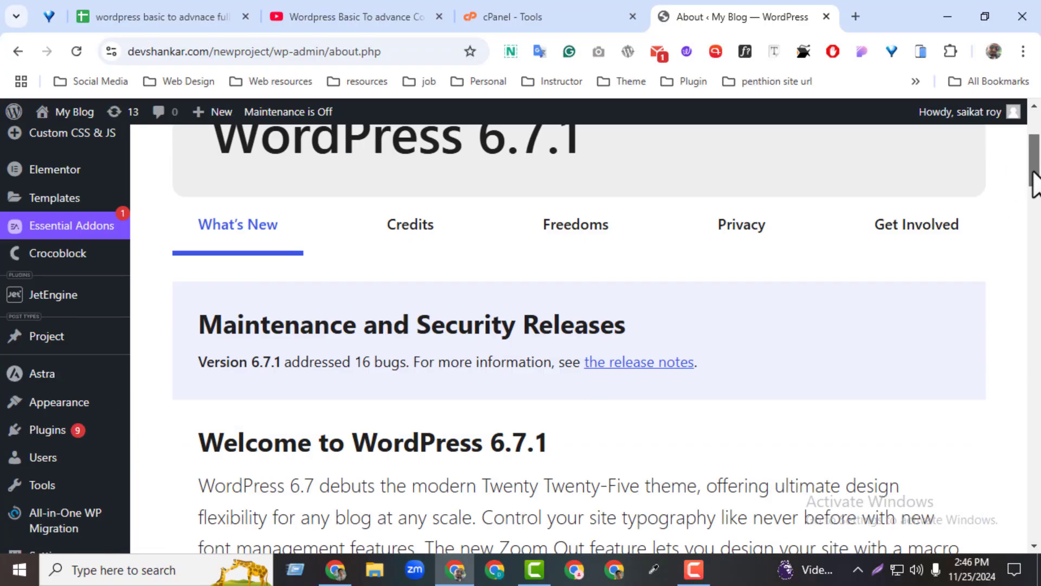
{"action": "middle_click", "coordinate": [173, 434]}
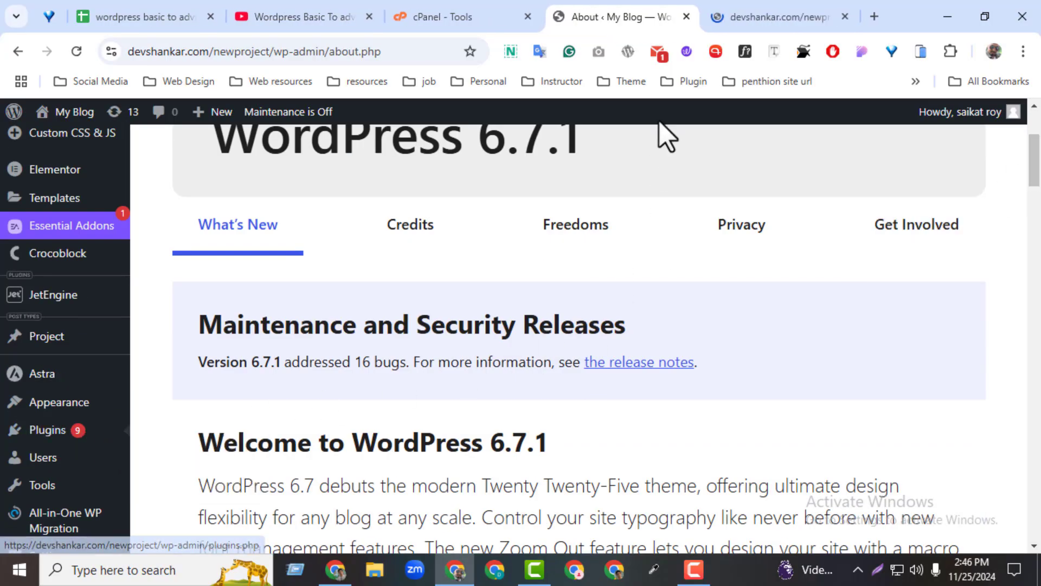
{"action": "left_click", "coordinate": [749, 19]}
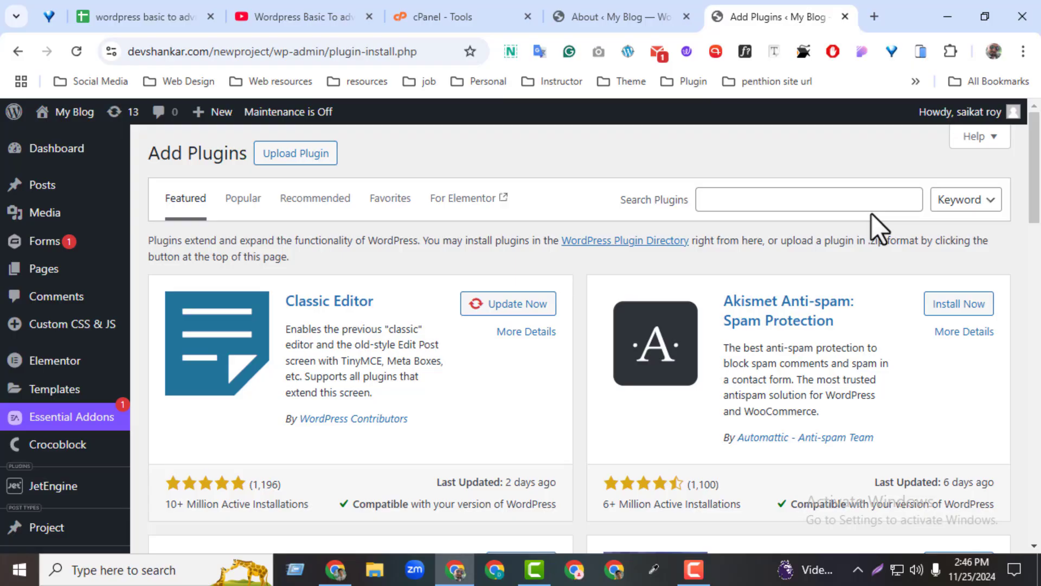
Step: Search the plugin directory for 'smt' and install WP Mail SMTP by WPForms
{"action": "left_click", "coordinate": [871, 202]}
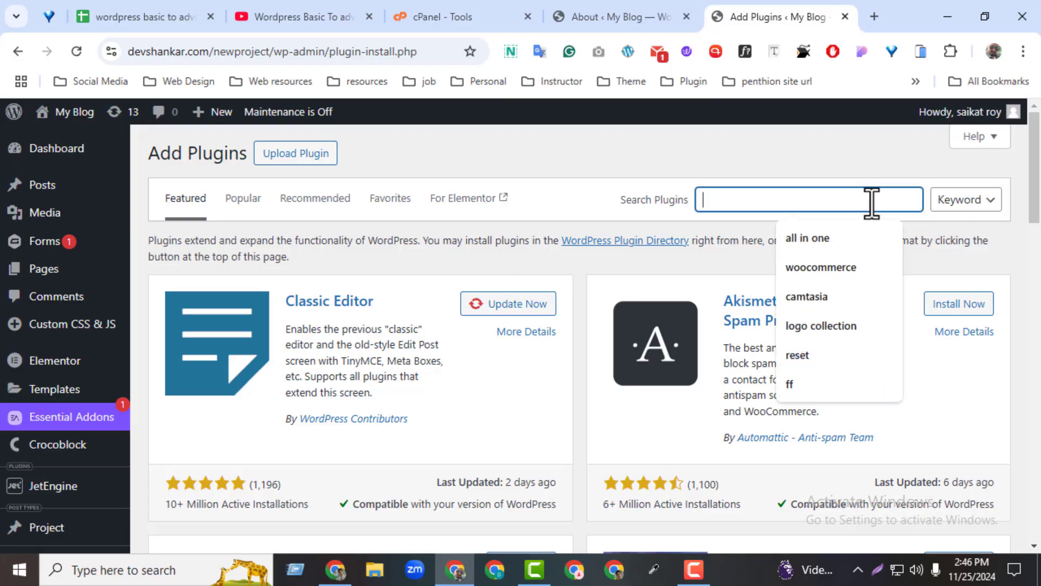
{"action": "type", "text": "smtp"}
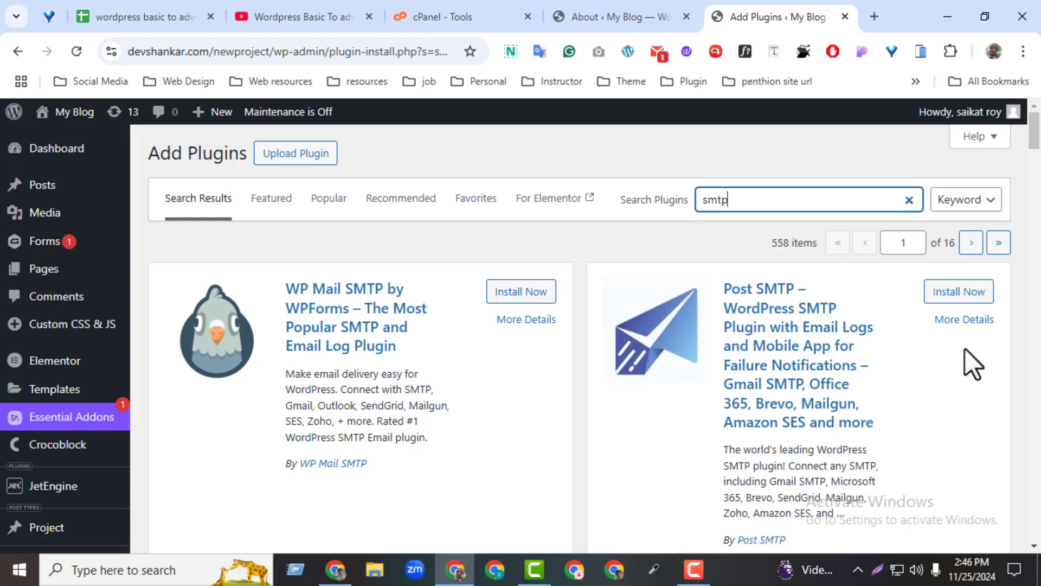
{"action": "scroll", "coordinate": [1037, 144], "scroll_direction": "down", "scroll_amount": 1}
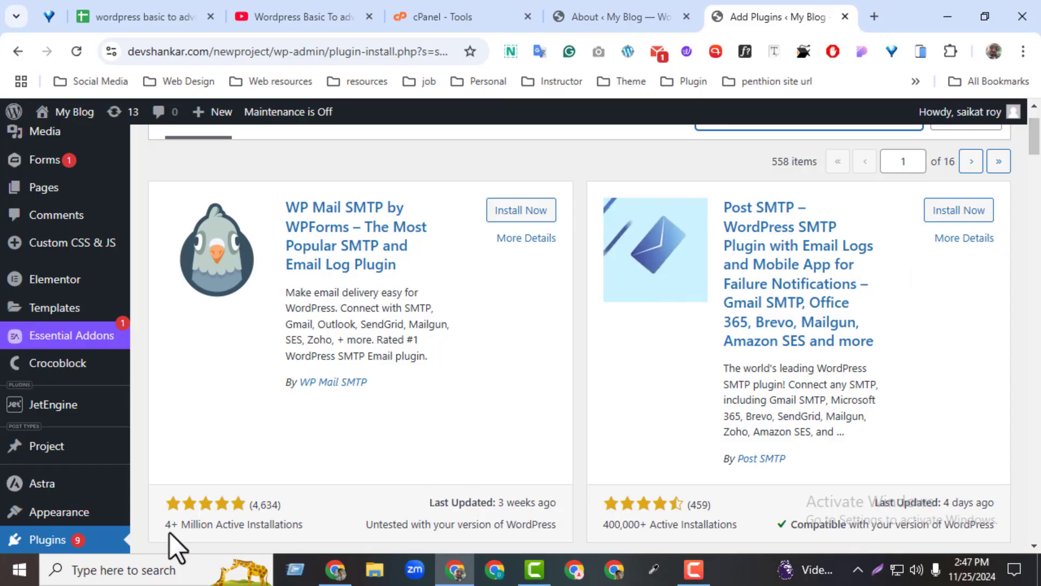
{"action": "left_click_drag", "start_coordinate": [156, 525], "coordinate": [297, 526]}
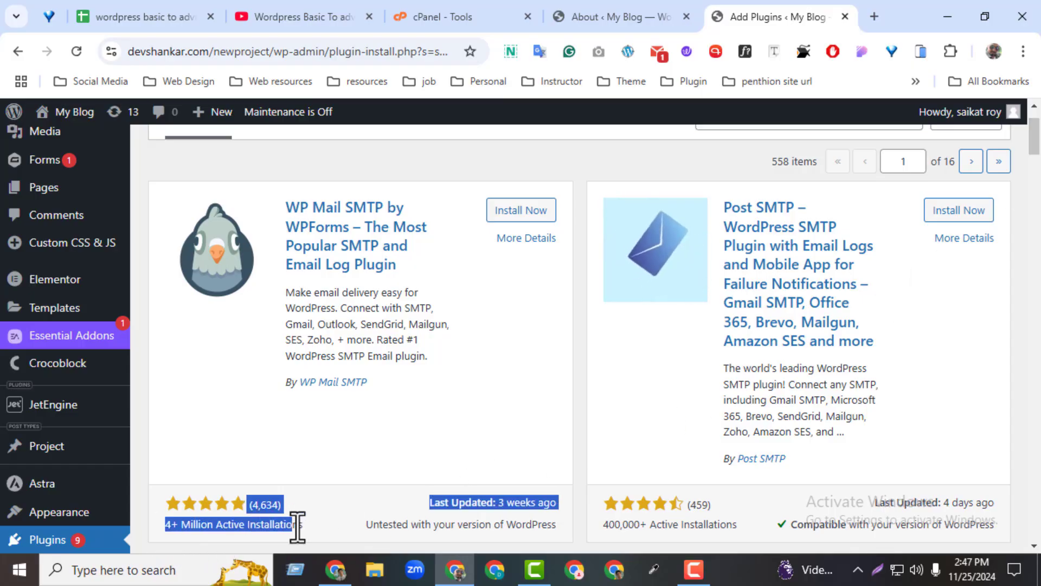
{"action": "left_click", "coordinate": [305, 515]}
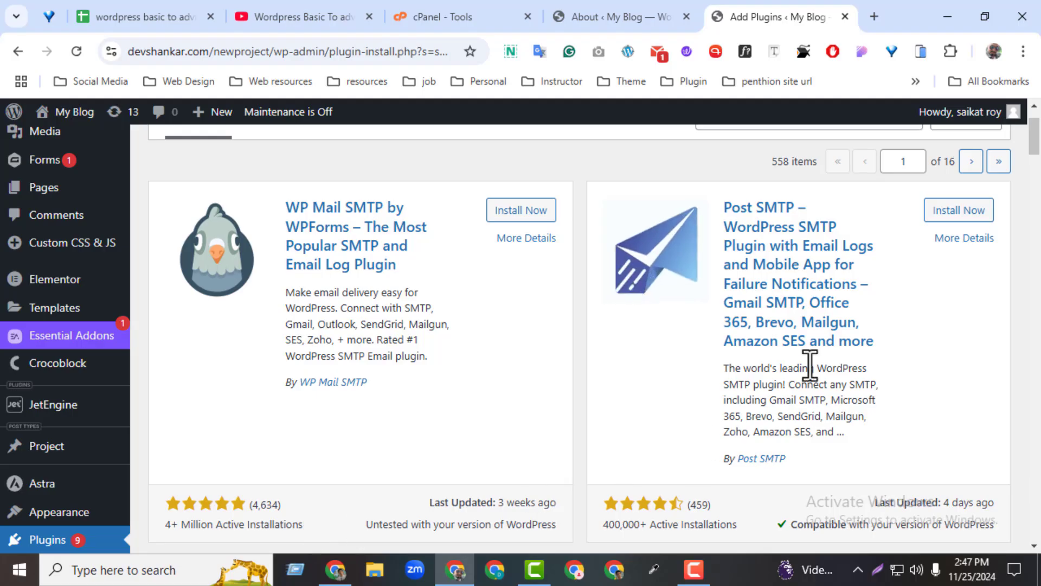
{"action": "left_click", "coordinate": [549, 212]}
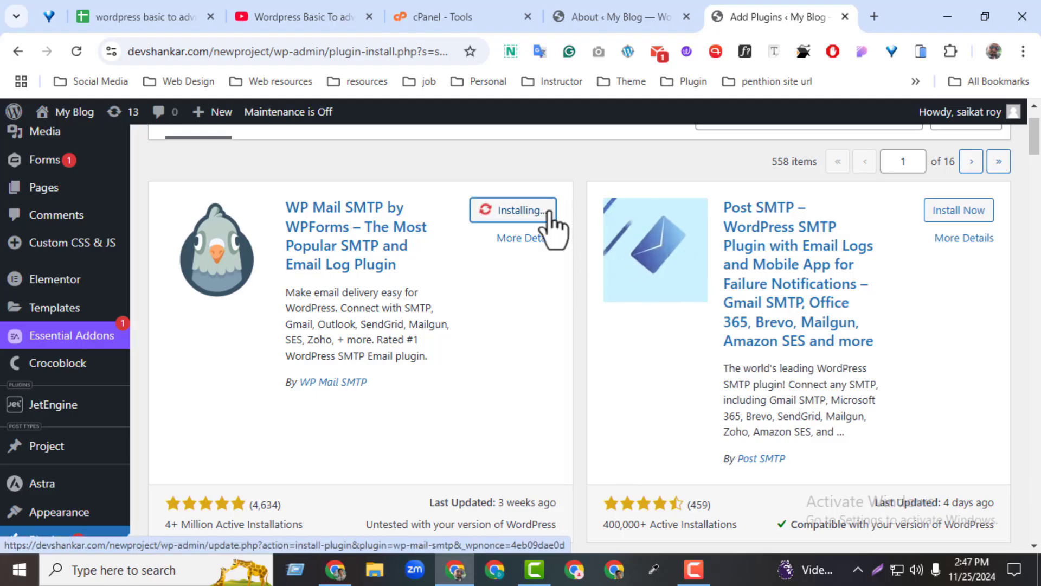
{"action": "left_click", "coordinate": [335, 568]}
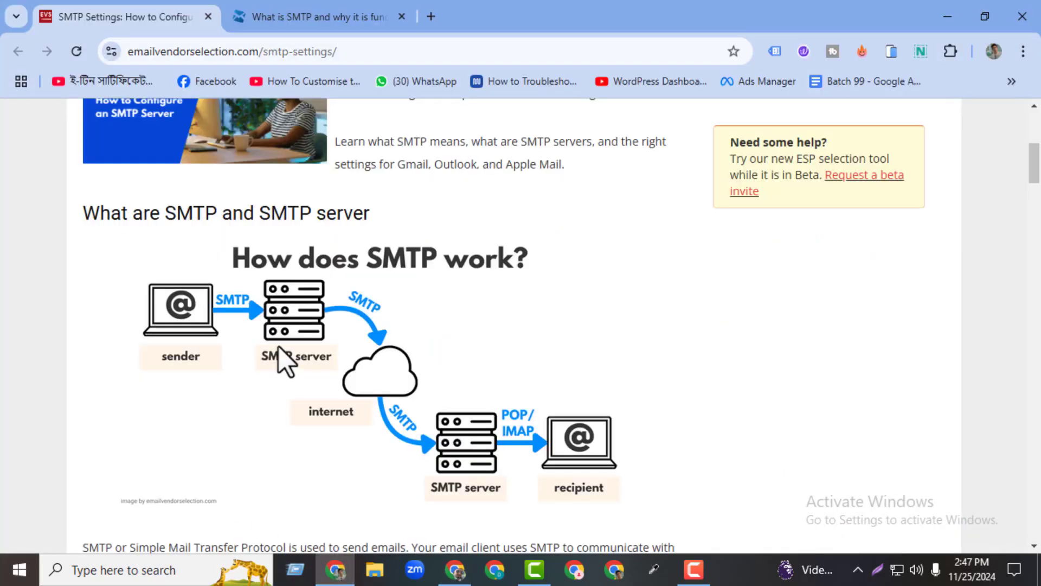
Step: Draw red marks on the SMTP diagram, discard them, and minimize the article window
{"action": "left_click", "coordinate": [877, 569]}
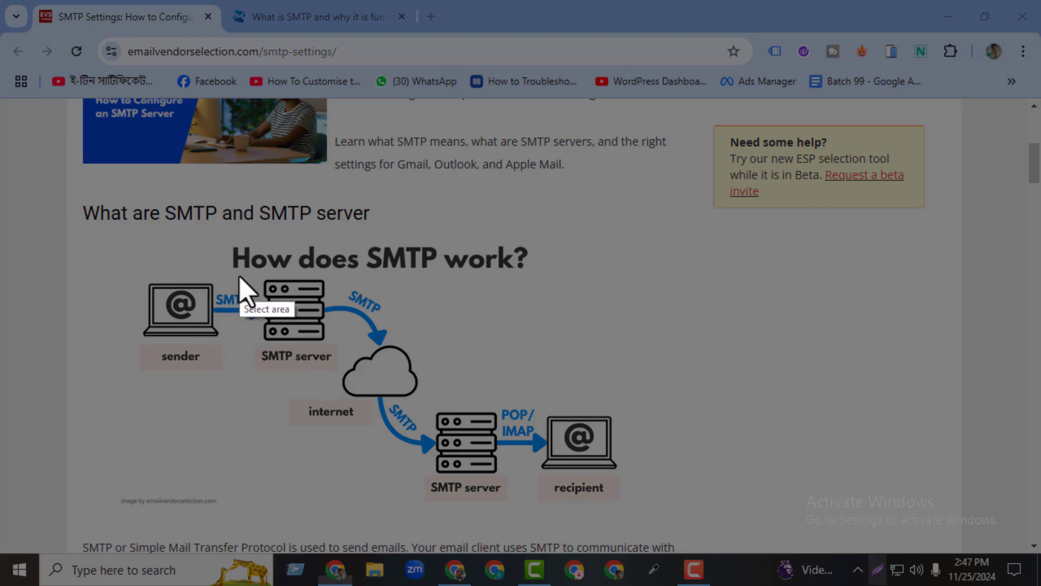
{"action": "mouse_move", "coordinate": [241, 278]}
{"action": "left_mouse_down"}
{"action": "mouse_move", "coordinate": [312, 405]}
{"action": "mouse_move", "coordinate": [327, 412]}
{"action": "left_mouse_up"}
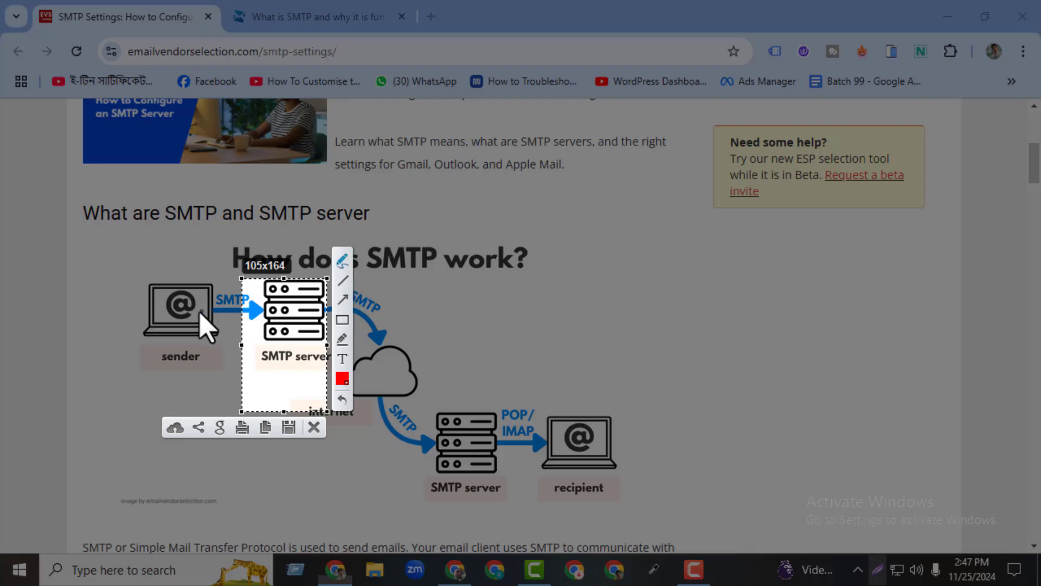
{"action": "mouse_move", "coordinate": [200, 312]}
{"action": "left_mouse_down"}
{"action": "mouse_move", "coordinate": [477, 396]}
{"action": "mouse_move", "coordinate": [633, 418]}
{"action": "left_mouse_up"}
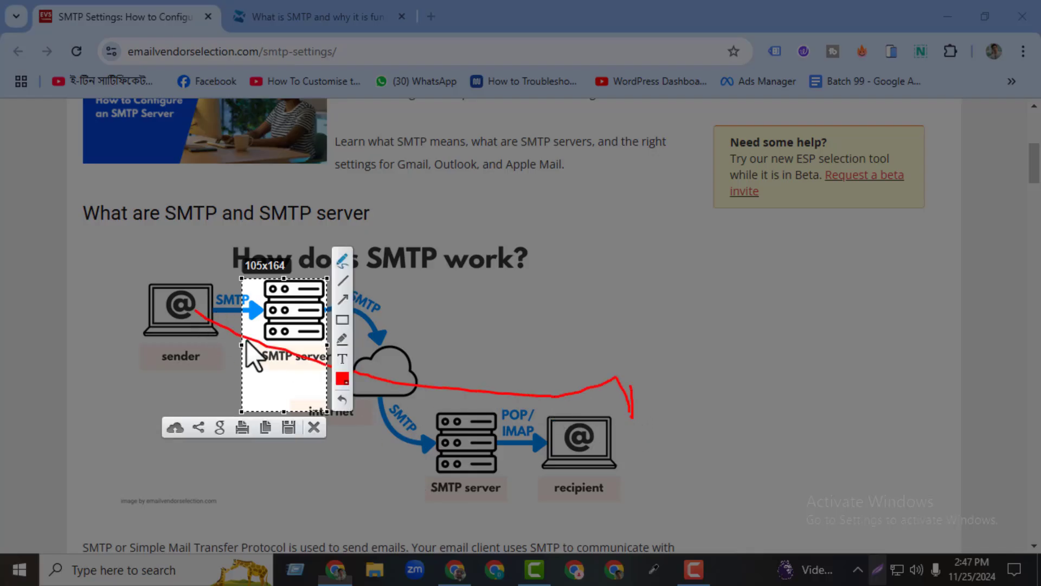
{"action": "mouse_move", "coordinate": [246, 341]}
{"action": "left_mouse_down"}
{"action": "mouse_move", "coordinate": [321, 340]}
{"action": "mouse_move", "coordinate": [273, 285]}
{"action": "left_mouse_up"}
{"action": "left_click_drag", "start_coordinate": [416, 395], "coordinate": [467, 494]}
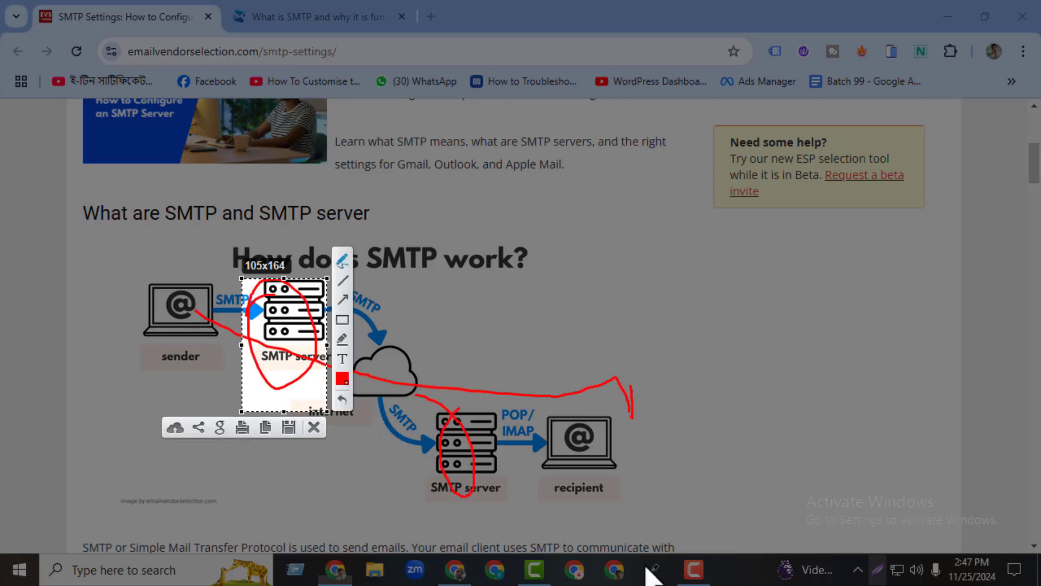
{"action": "left_click", "coordinate": [313, 427]}
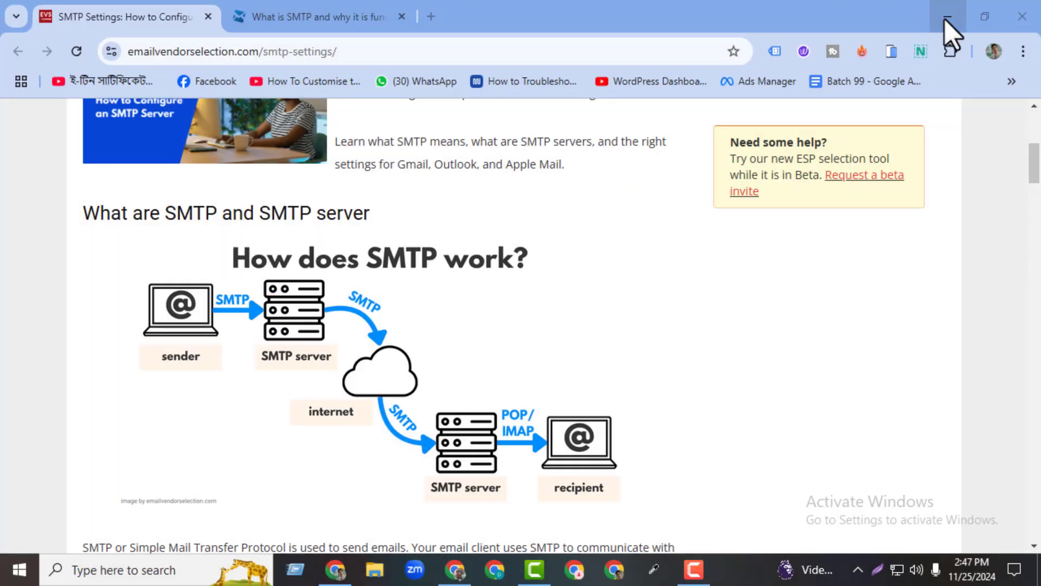
{"action": "left_click", "coordinate": [945, 19]}
Step: Activate WP Mail SMTP, start its setup wizard, and reach the General settings page
{"action": "left_click", "coordinate": [533, 214]}
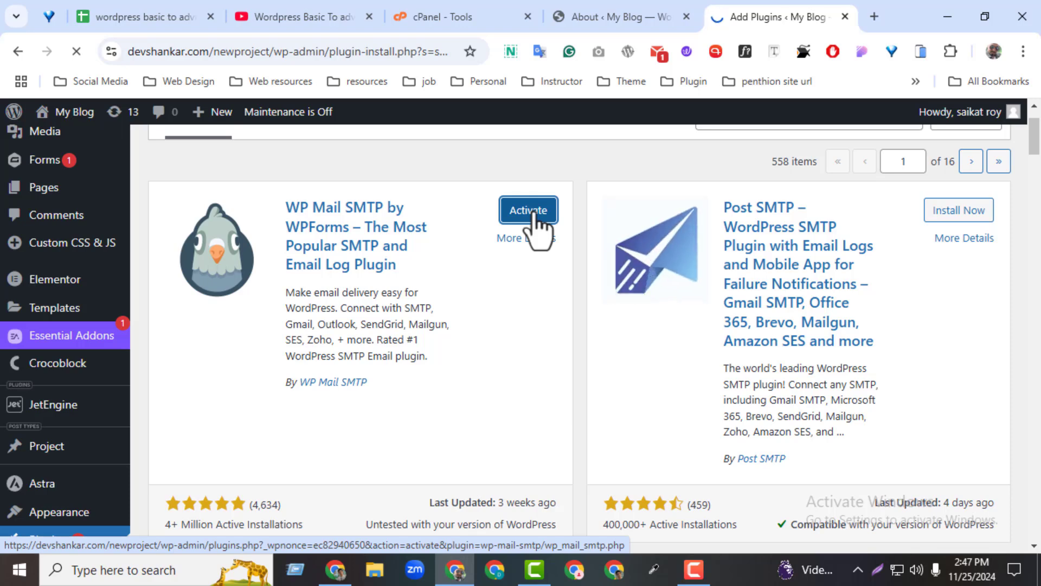
{"action": "scroll", "coordinate": [1000, 271], "scroll_direction": "down", "scroll_amount": 3}
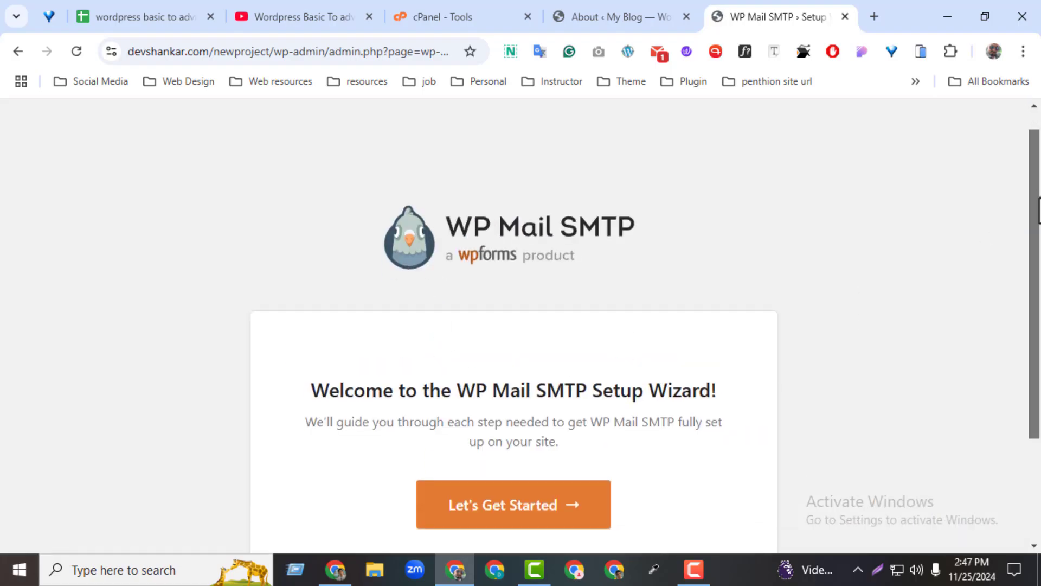
{"action": "left_click", "coordinate": [517, 356]}
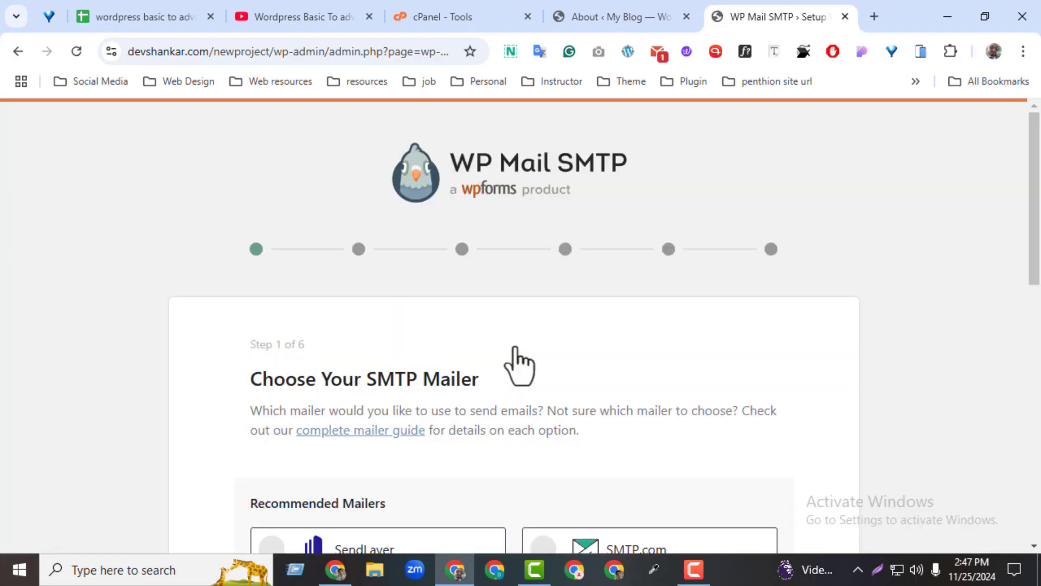
{"action": "left_click_drag", "start_coordinate": [1035, 221], "coordinate": [1038, 486]}
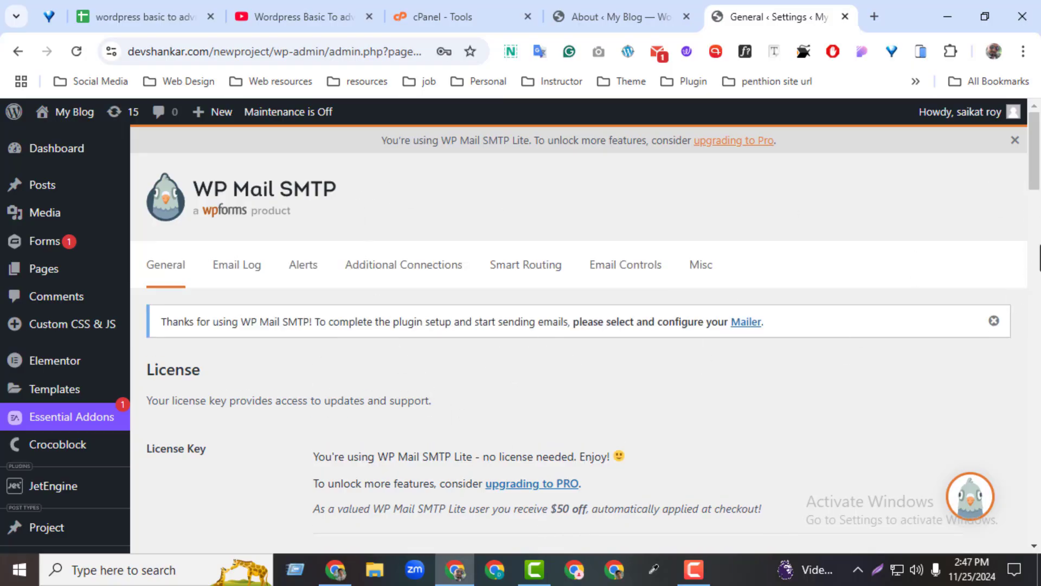
Step: Delete the address in WP Mail SMTP's Primary Connection From Email field, leaving it empty
{"action": "left_click_drag", "start_coordinate": [1035, 183], "coordinate": [997, 167]}
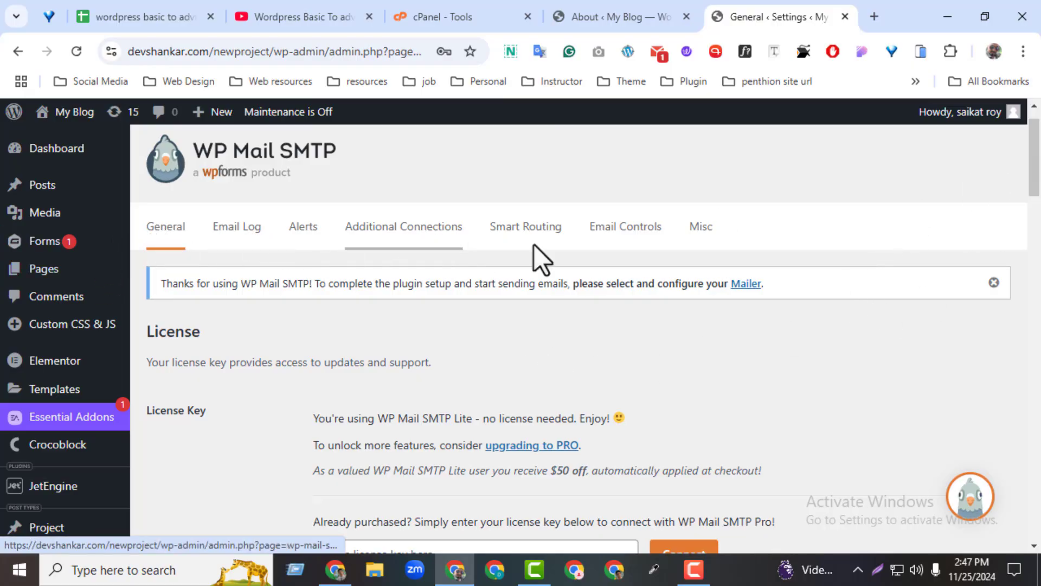
{"action": "left_click_drag", "start_coordinate": [1034, 173], "coordinate": [1035, 209]}
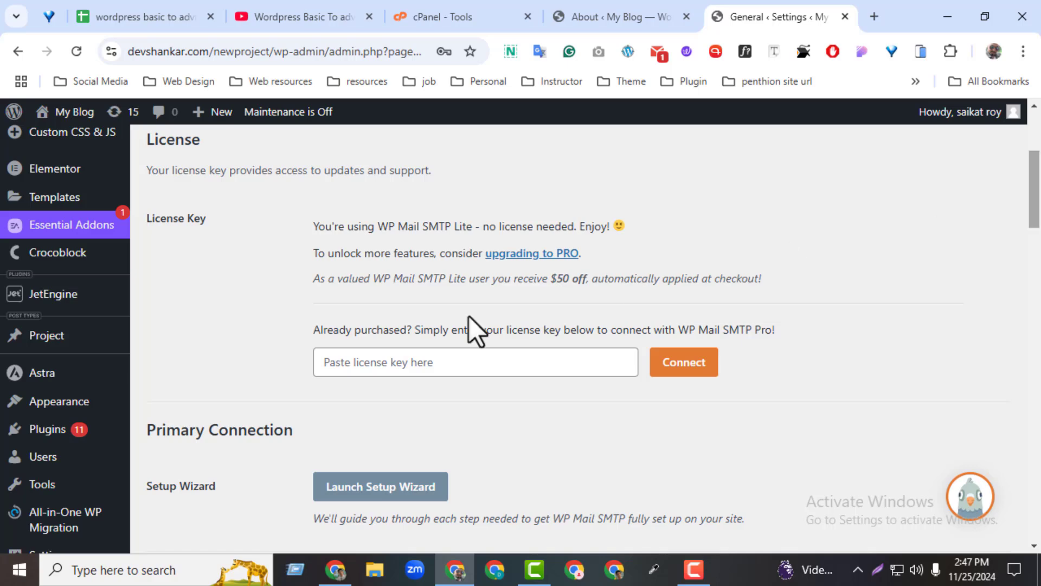
{"action": "scroll", "coordinate": [1003, 253], "scroll_direction": "down", "scroll_amount": 5}
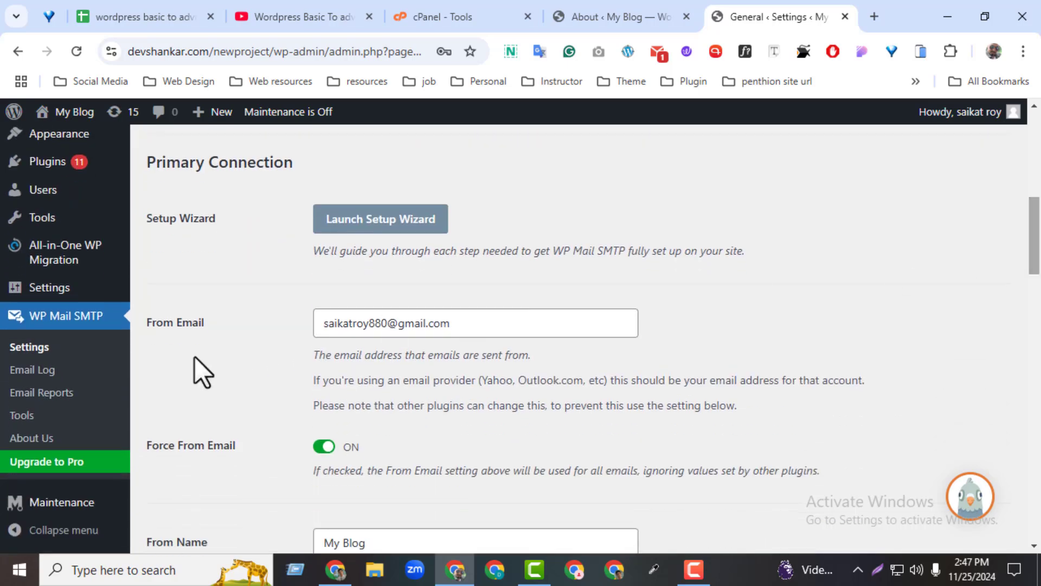
{"action": "left_click_drag", "start_coordinate": [467, 328], "coordinate": [303, 329]}
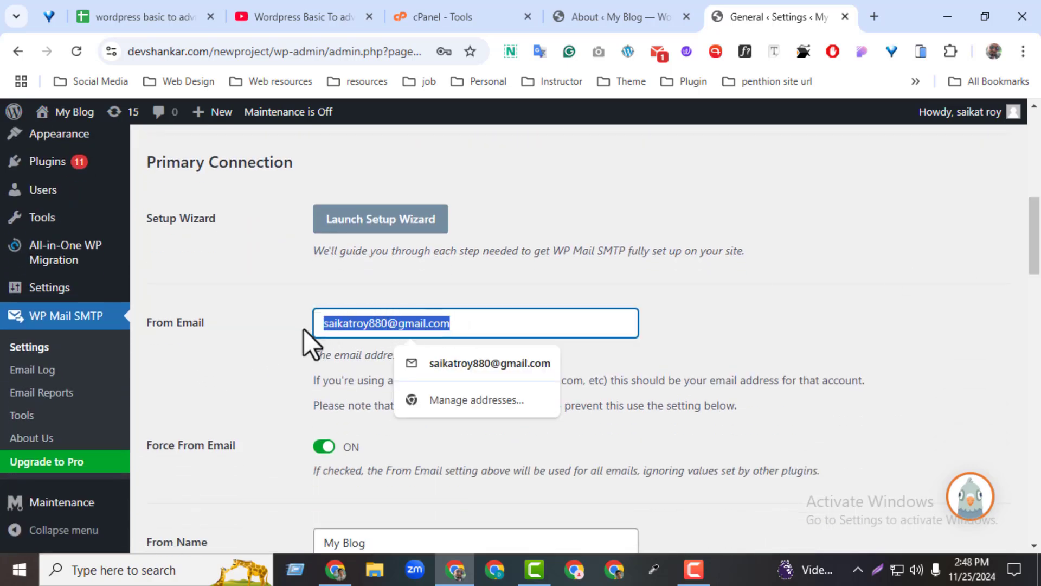
{"action": "left_click", "coordinate": [277, 347]}
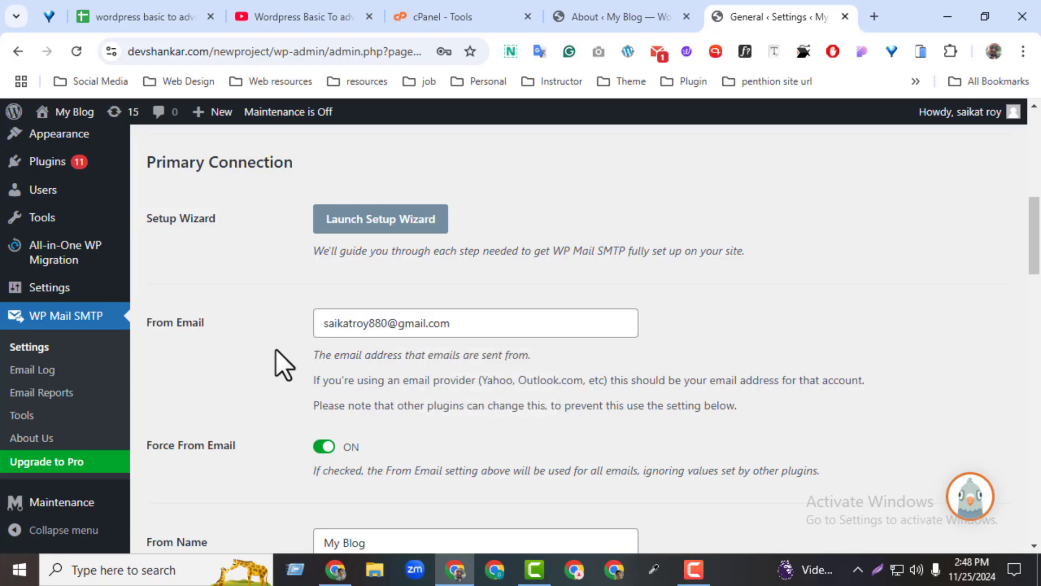
{"action": "left_click_drag", "start_coordinate": [481, 325], "coordinate": [315, 330]}
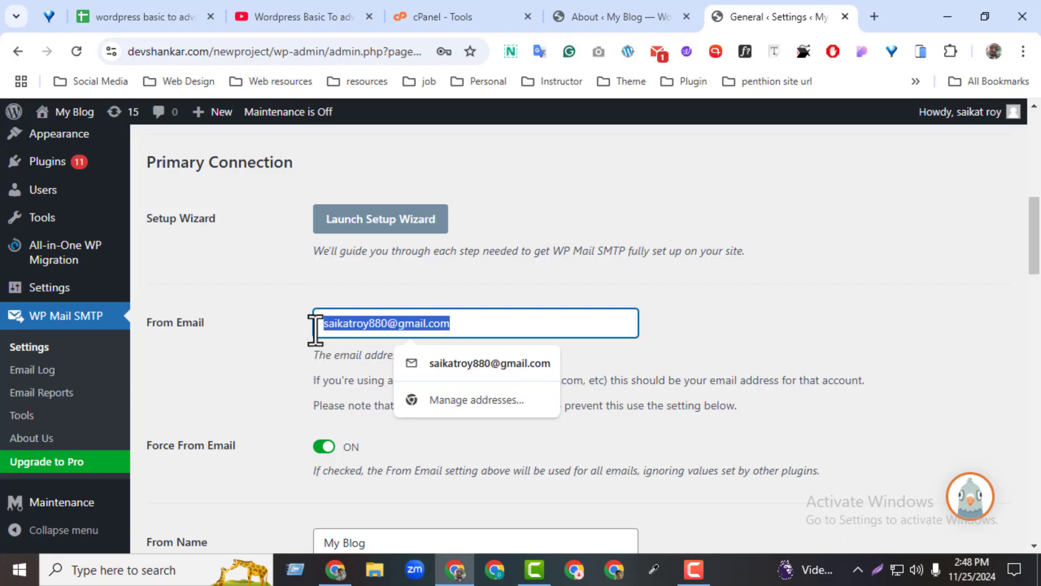
{"action": "key", "text": "BackSpace"}
{"action": "left_click", "coordinate": [266, 376]}
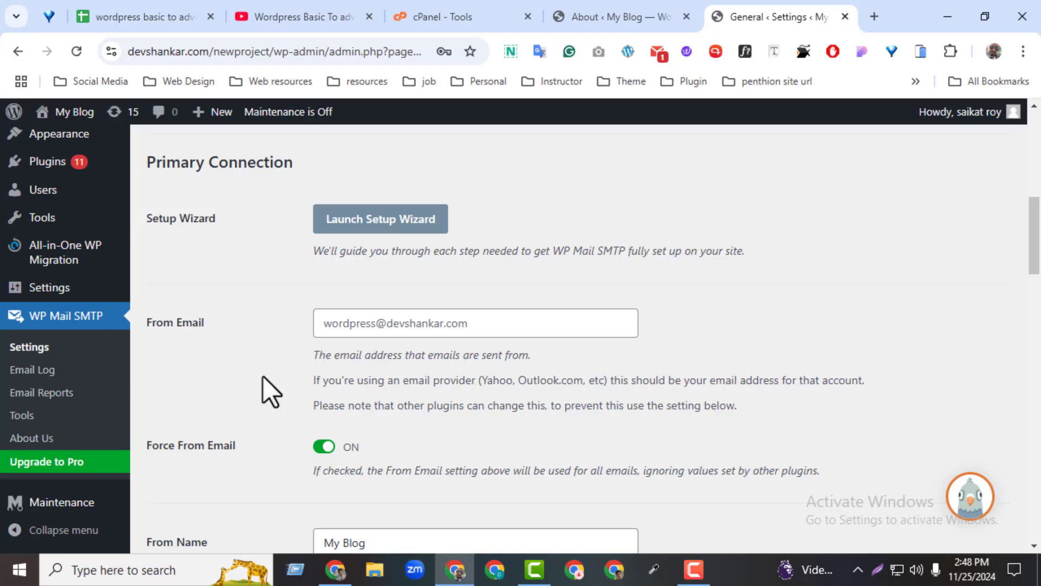
{"action": "left_click", "coordinate": [377, 317]}
{"action": "left_click", "coordinate": [253, 378]}
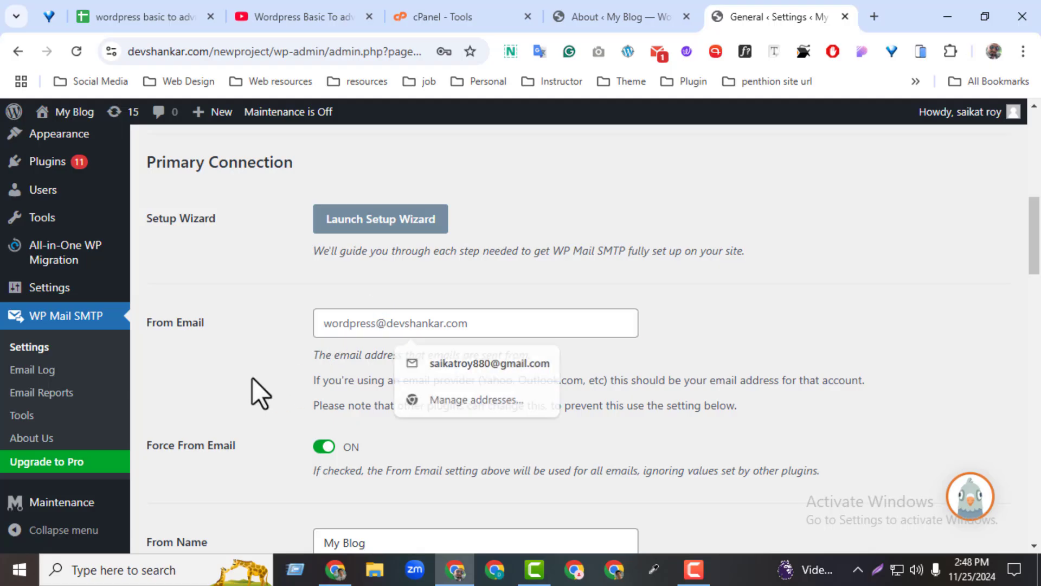
Step: Search cPanel tools for 'mail' and open Email Accounts, showing only the system account
{"action": "left_click", "coordinate": [485, 9]}
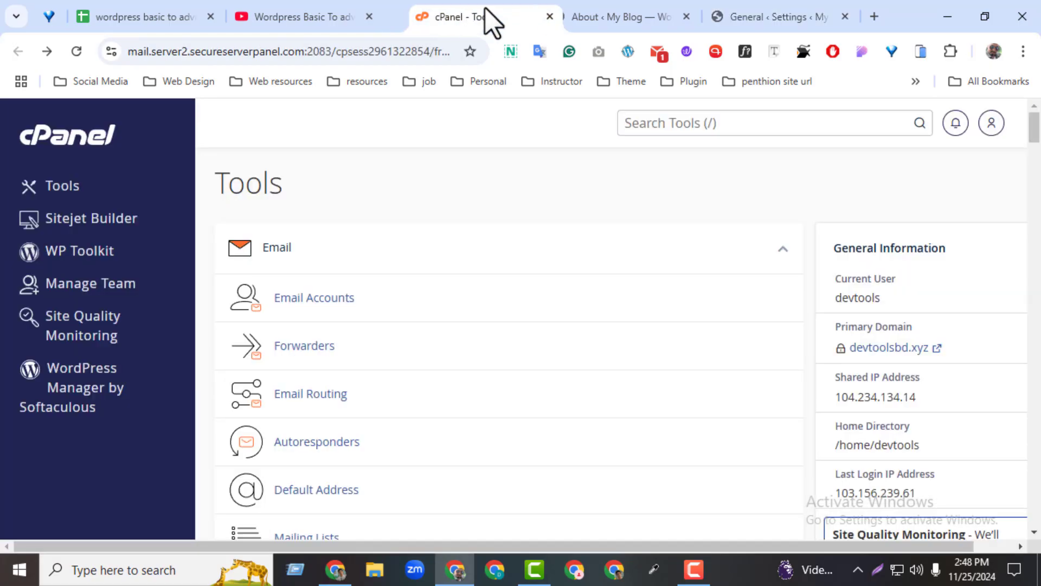
{"action": "left_click_drag", "start_coordinate": [485, 8], "coordinate": [702, 2]}
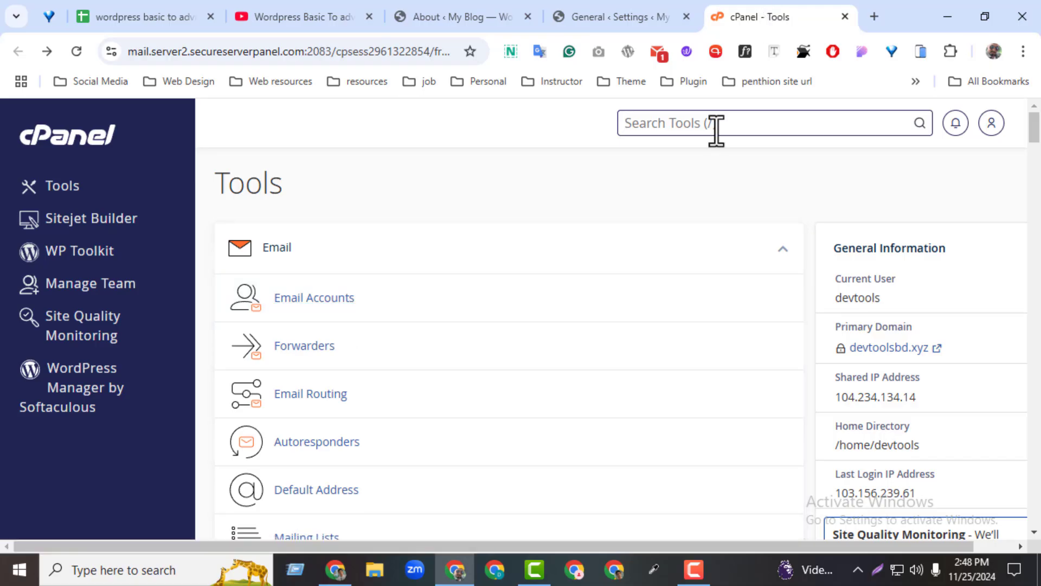
{"action": "type", "text": "mail"}
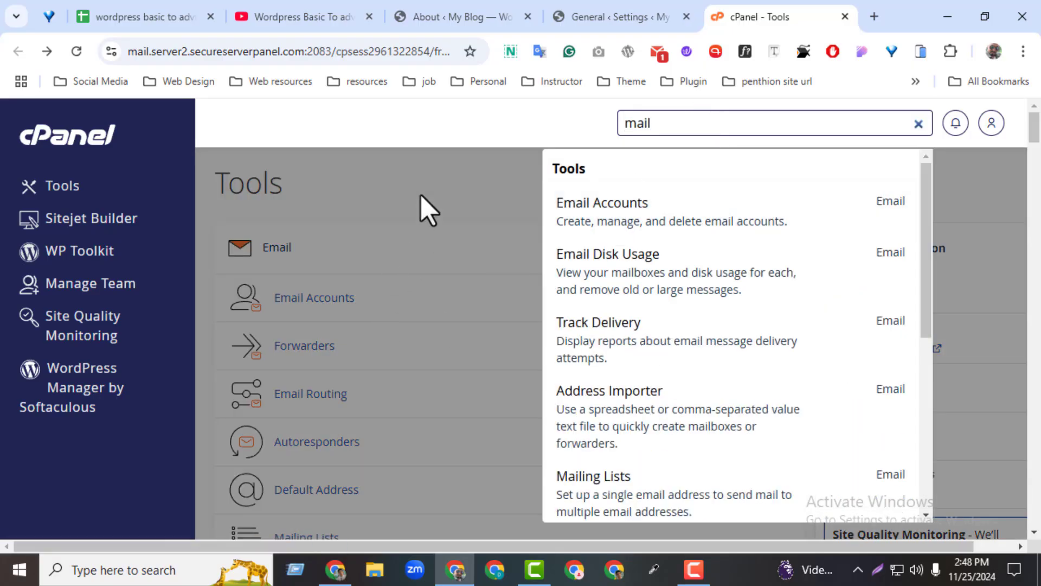
{"action": "left_click", "coordinate": [421, 214]}
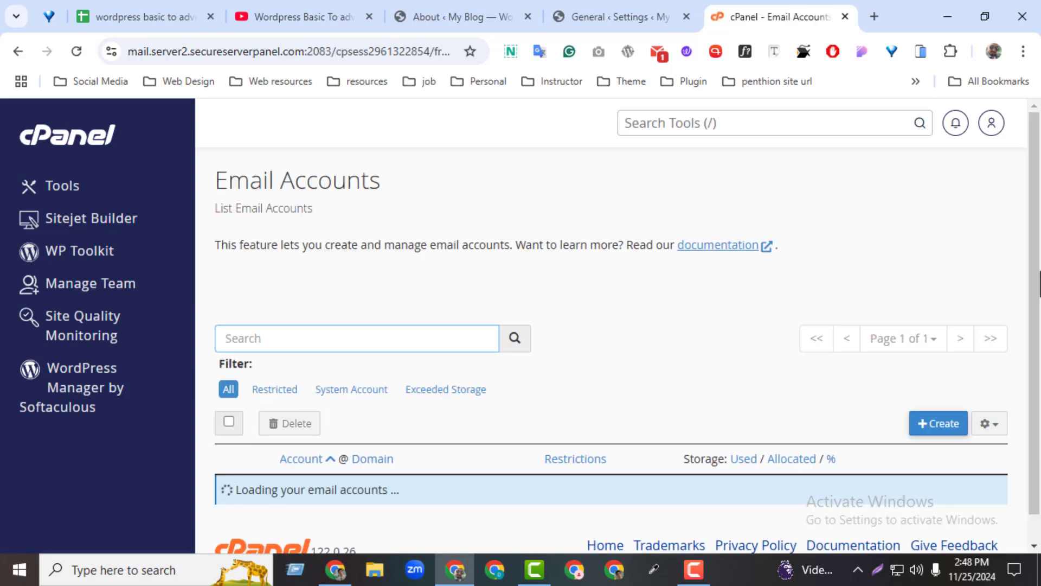
{"action": "scroll", "coordinate": [1034, 341], "scroll_direction": "down", "scroll_amount": 1}
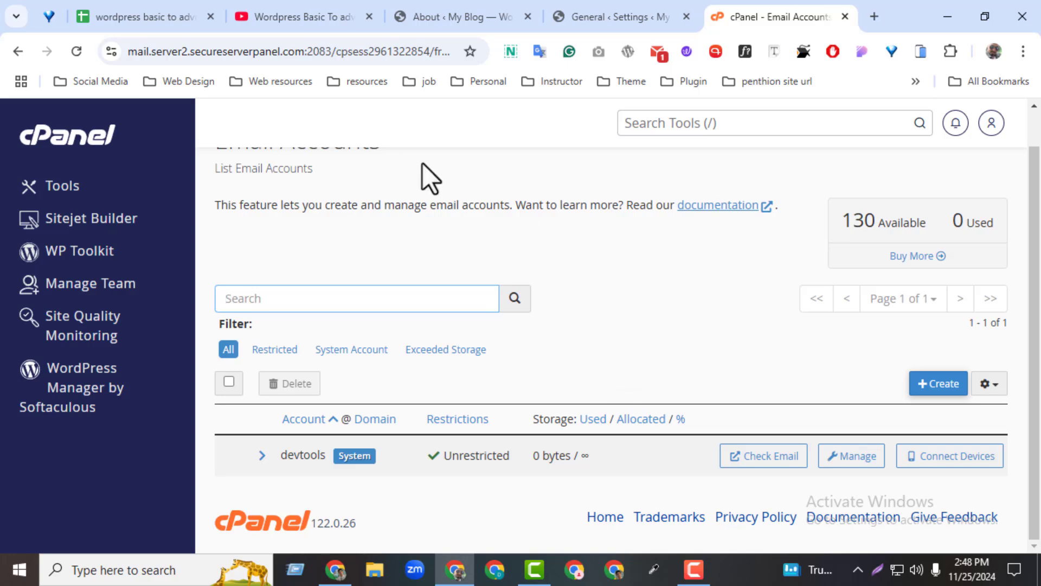
Step: Check the email account's name in cPanel's Email Accounts list
{"action": "left_click", "coordinate": [558, 24]}
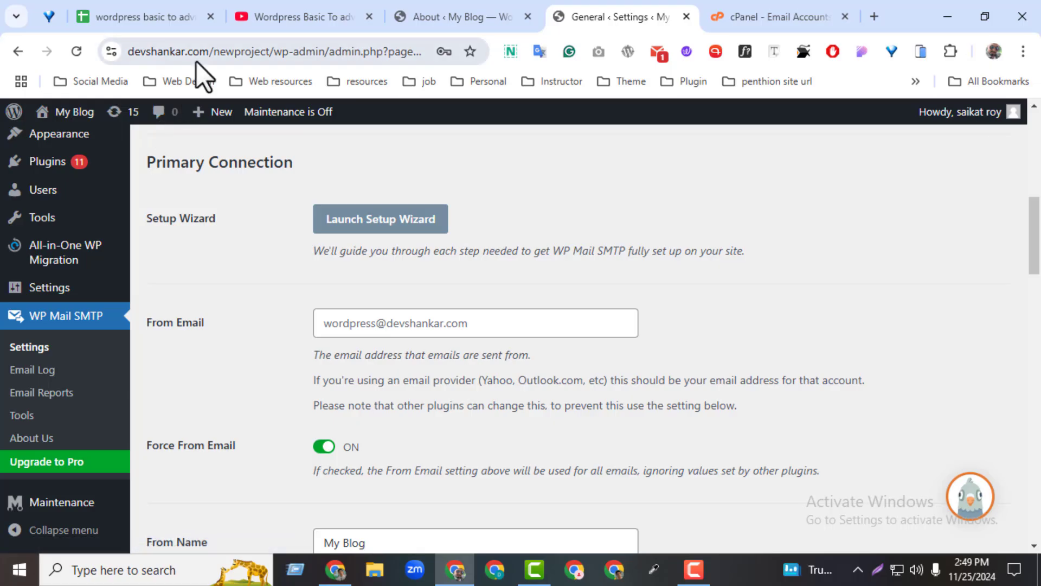
{"action": "left_click", "coordinate": [754, 17]}
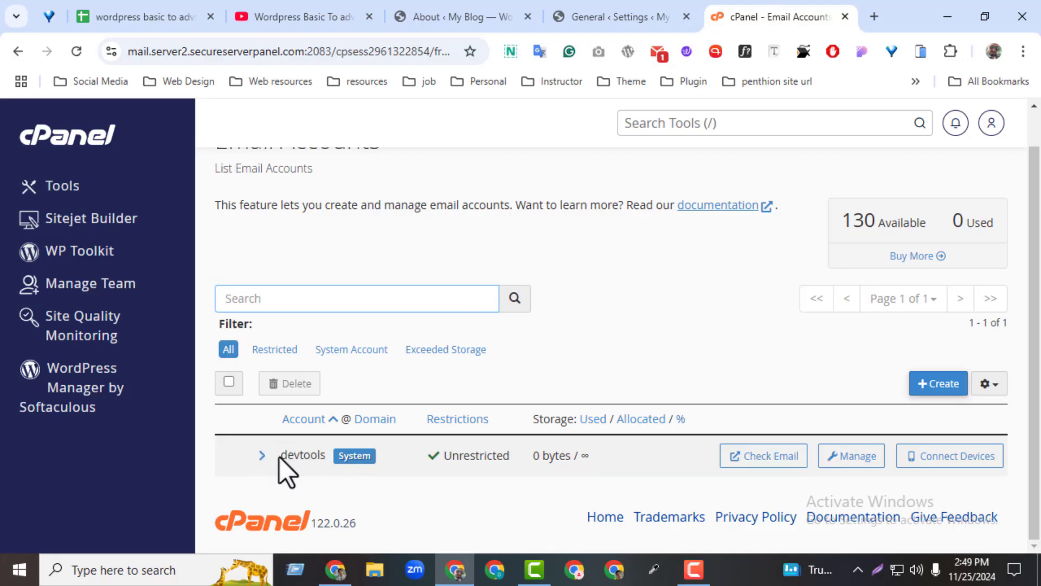
{"action": "left_click_drag", "start_coordinate": [279, 456], "coordinate": [307, 461]}
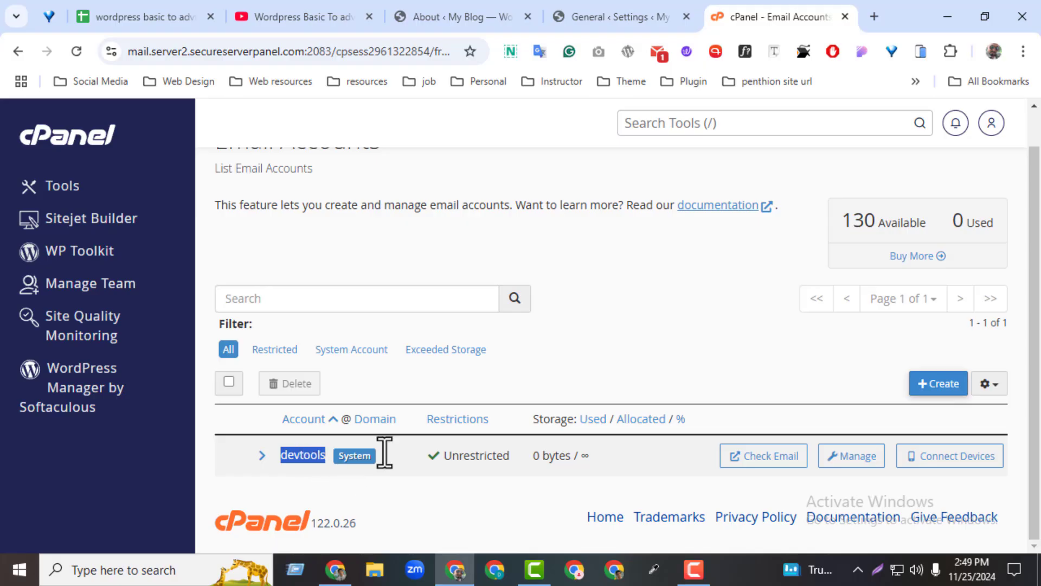
{"action": "left_click", "coordinate": [723, 318]}
Step: Select the site domain in the About page address, then settle on the WP Mail SMTP settings
{"action": "left_click", "coordinate": [477, 17]}
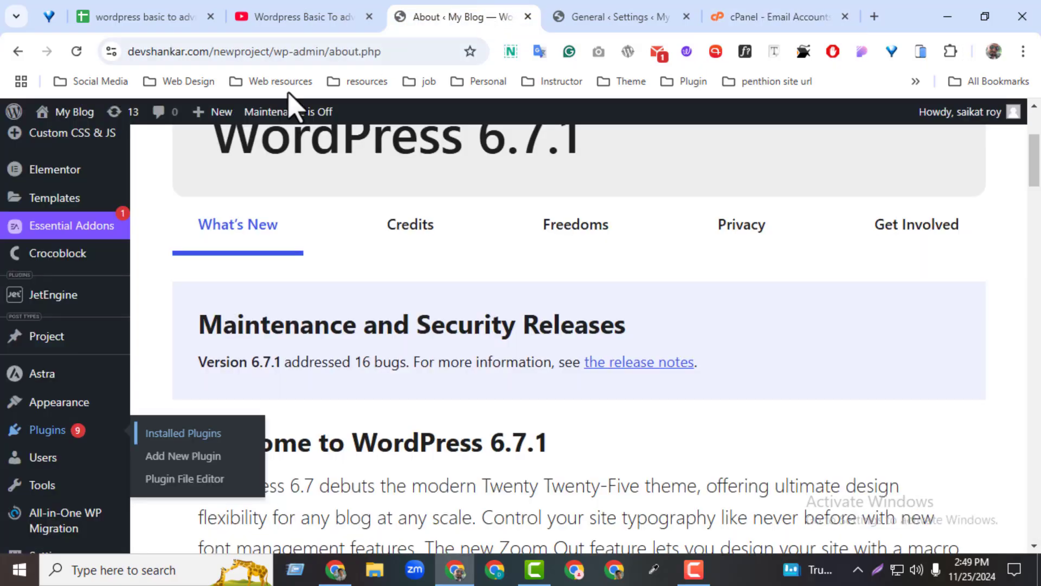
{"action": "left_click", "coordinate": [213, 52]}
{"action": "left_click", "coordinate": [211, 52]}
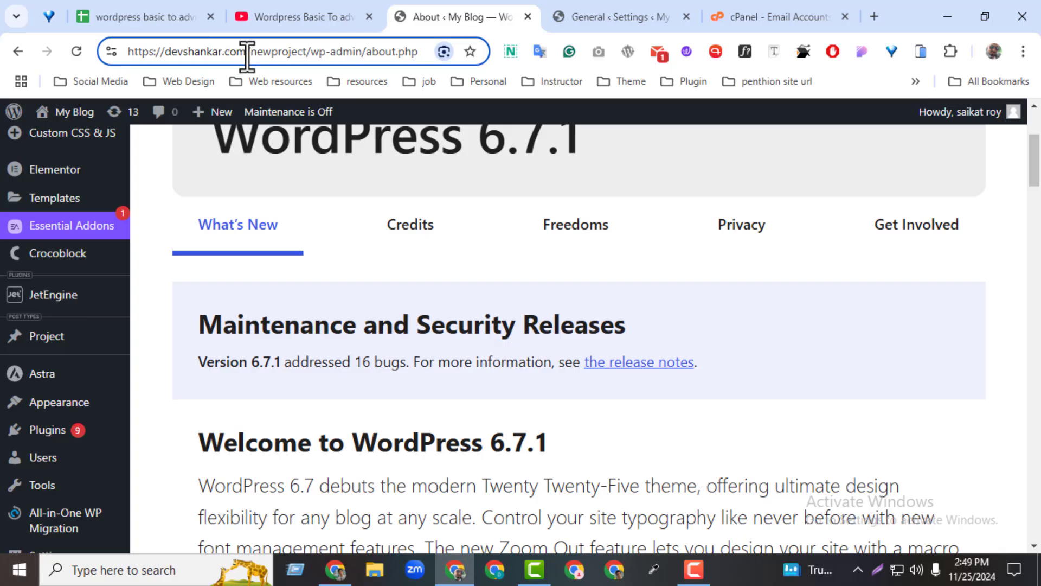
{"action": "left_click_drag", "start_coordinate": [250, 52], "coordinate": [126, 53]}
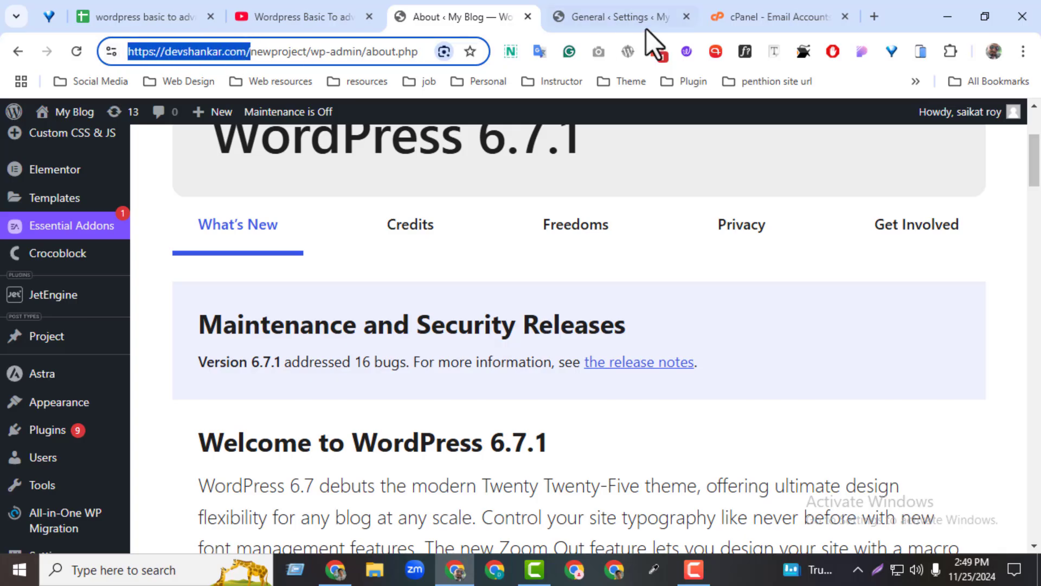
{"action": "left_click", "coordinate": [744, 12]}
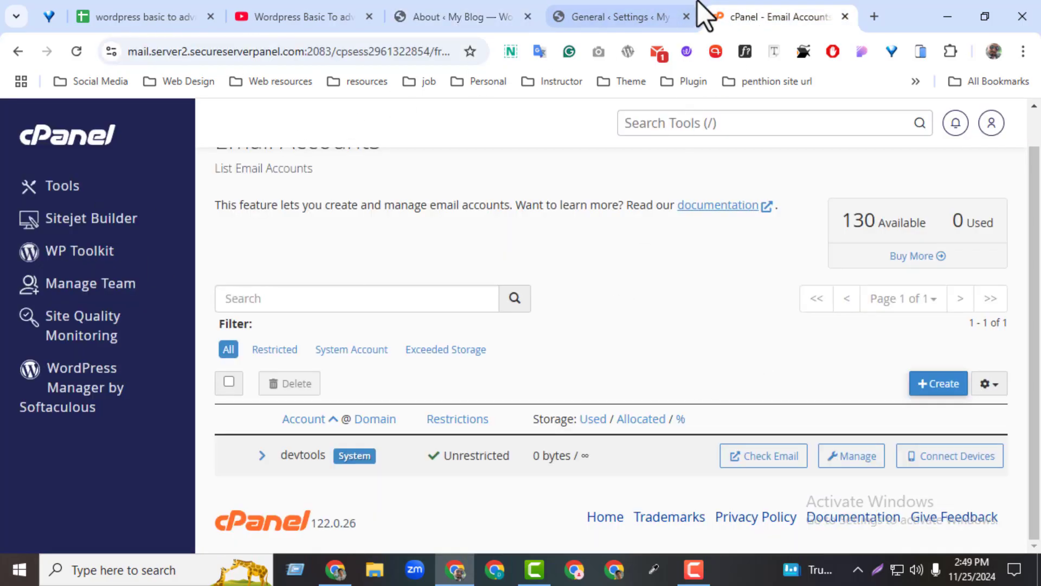
{"action": "left_click", "coordinate": [596, 12]}
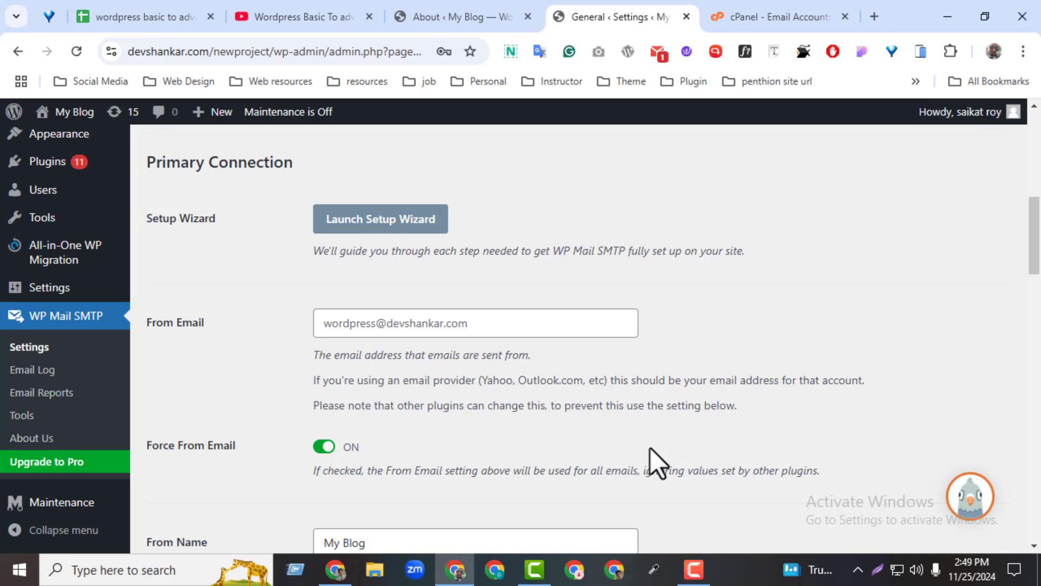
{"action": "left_click", "coordinate": [778, 16]}
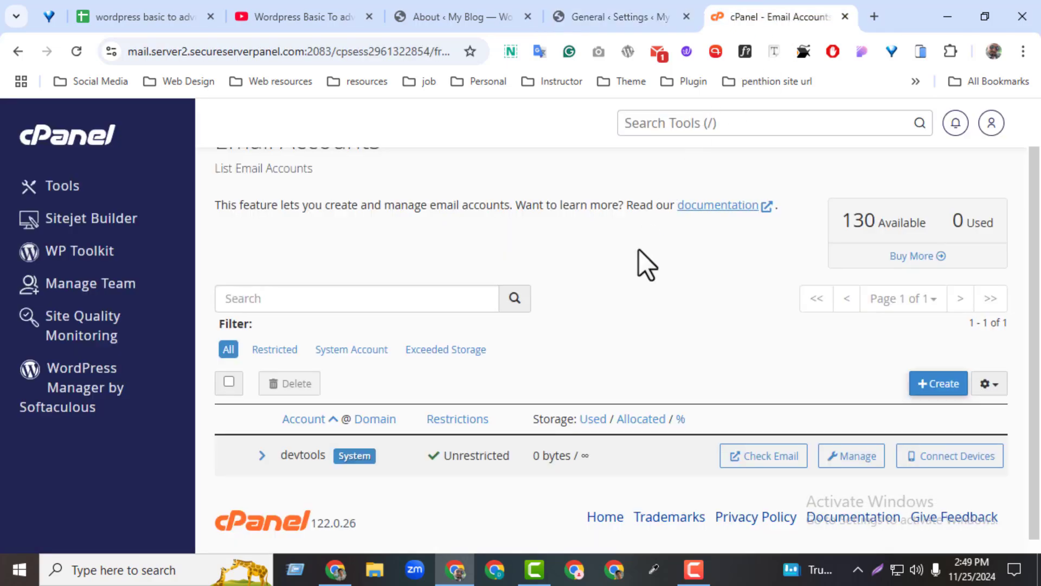
{"action": "left_click", "coordinate": [618, 15]}
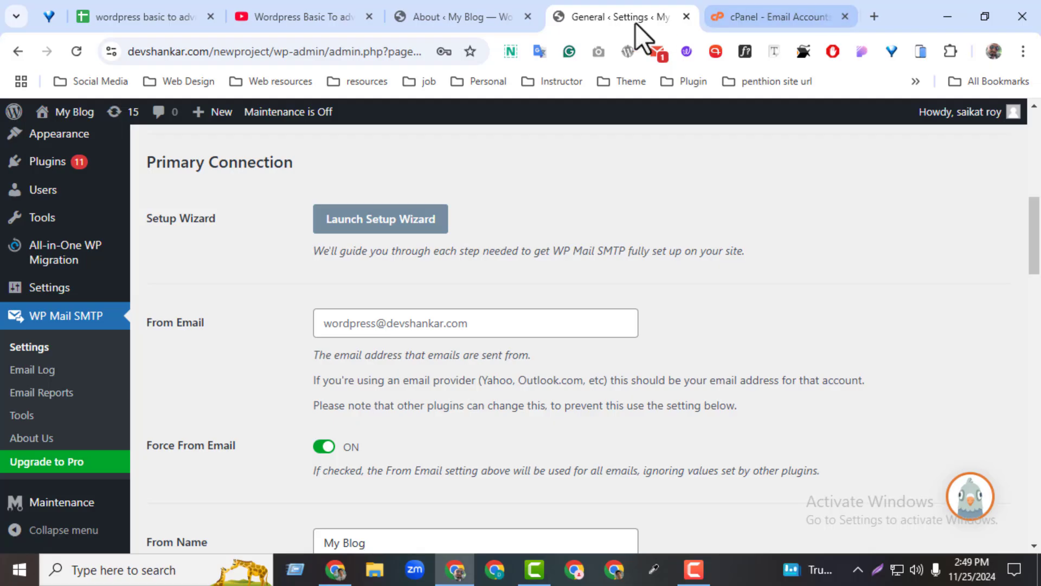
Step: Close the unsaved WP Mail SMTP settings tab and the WordPress About tab
{"action": "left_click", "coordinate": [687, 17]}
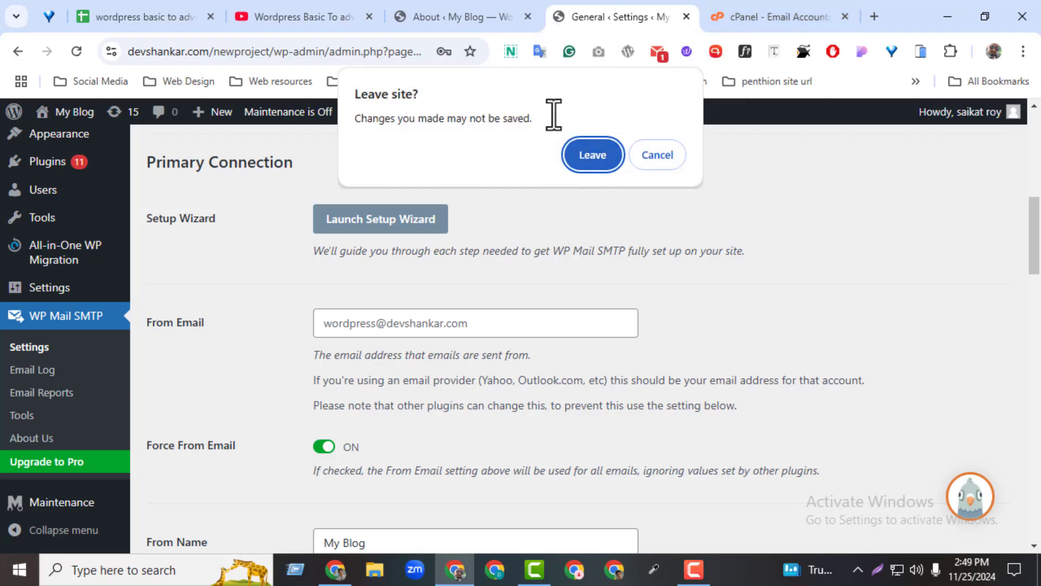
{"action": "left_click", "coordinate": [596, 157]}
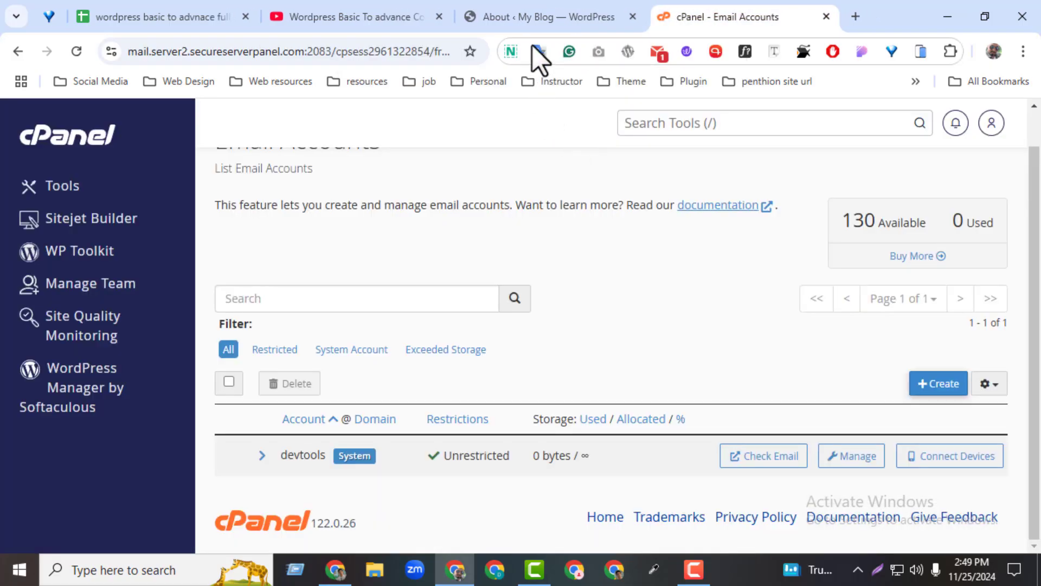
{"action": "left_click", "coordinate": [629, 18]}
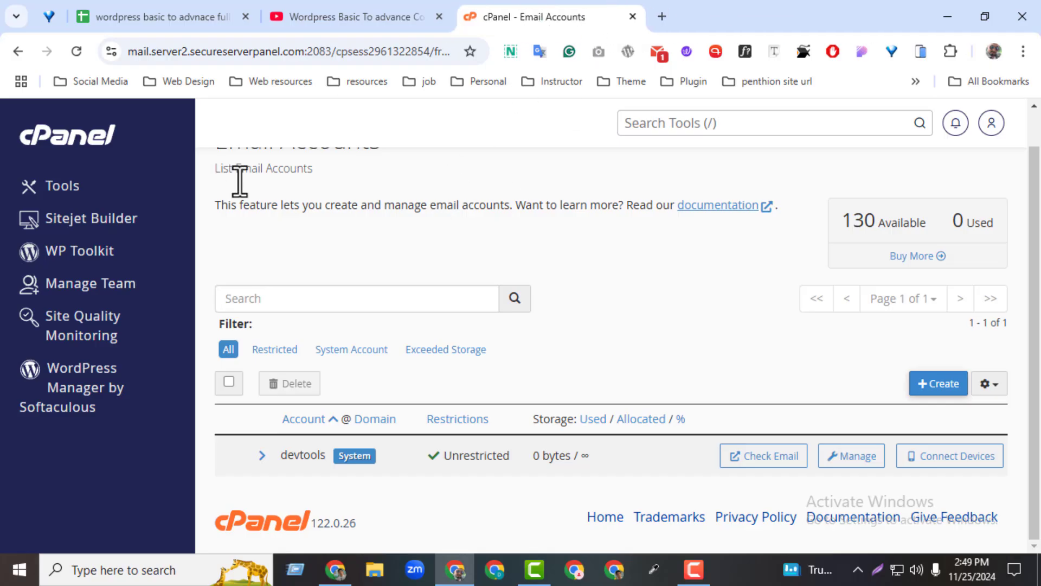
Step: Log into the devtoolsbd.xyz WordPress admin through WordPress Manager by Softaculous
{"action": "left_click", "coordinate": [81, 399]}
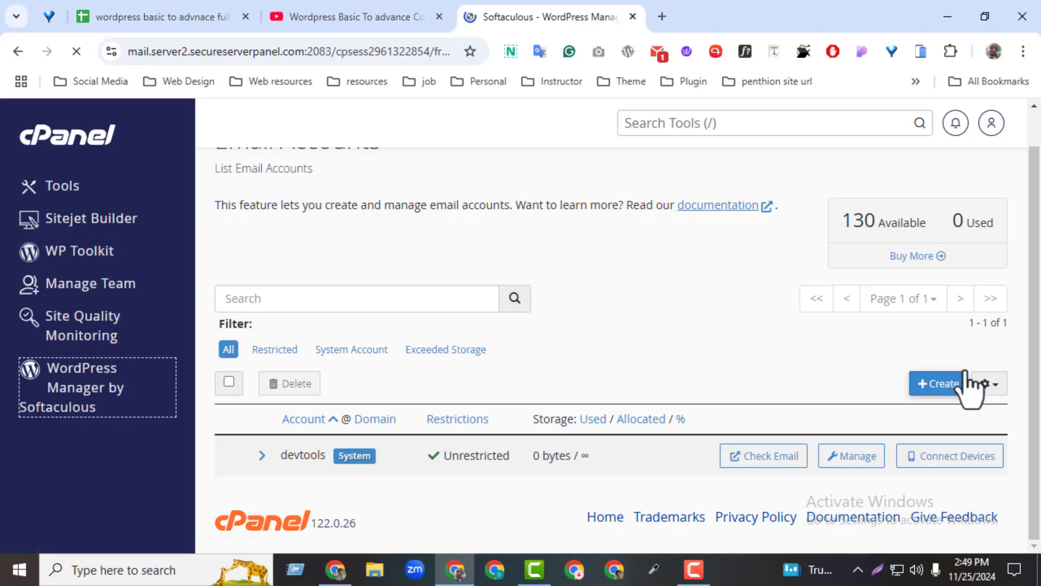
{"action": "scroll", "coordinate": [775, 319], "scroll_direction": "down", "scroll_amount": 2}
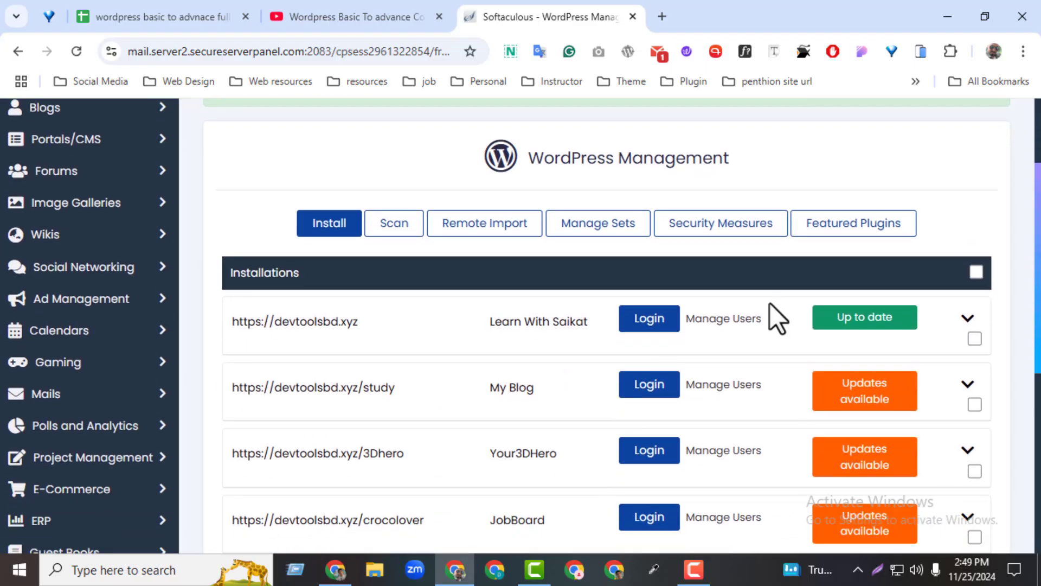
{"action": "left_click", "coordinate": [649, 320]}
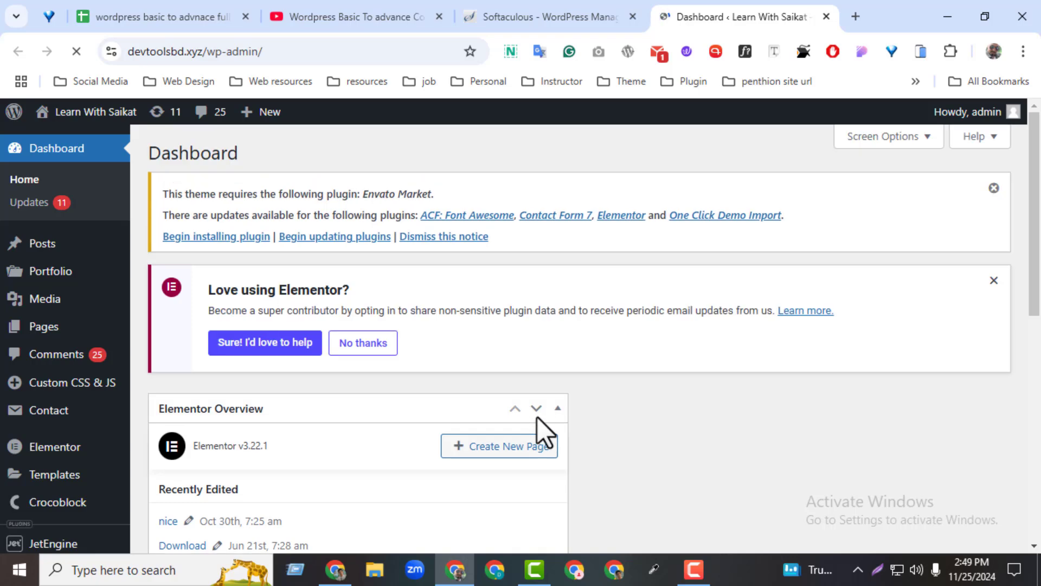
{"action": "left_click_drag", "start_coordinate": [518, 7], "coordinate": [776, 9]}
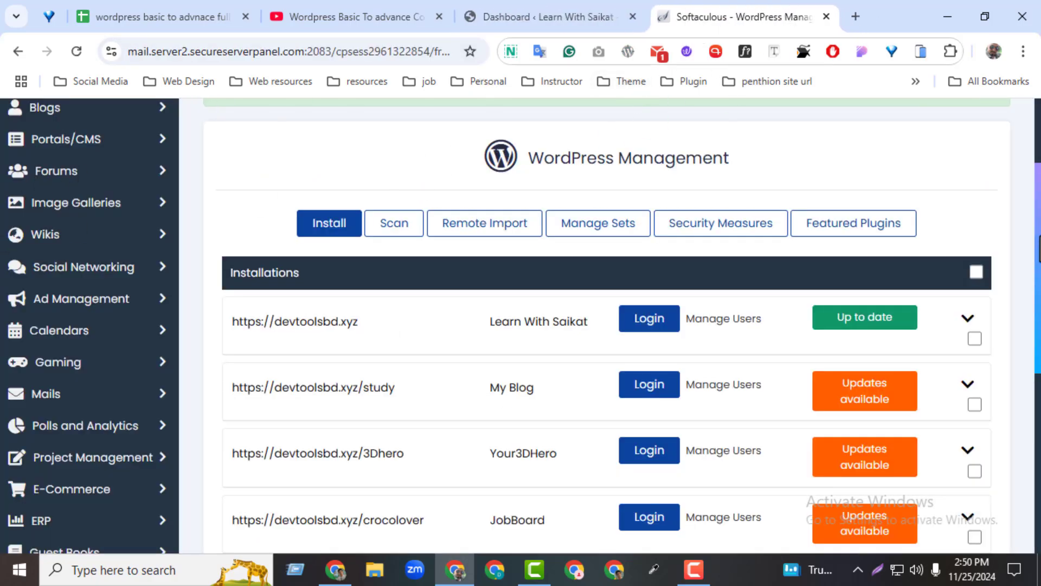
{"action": "scroll", "coordinate": [608, 325], "scroll_direction": "up", "scroll_amount": 3}
{"action": "left_click", "coordinate": [624, 122]}
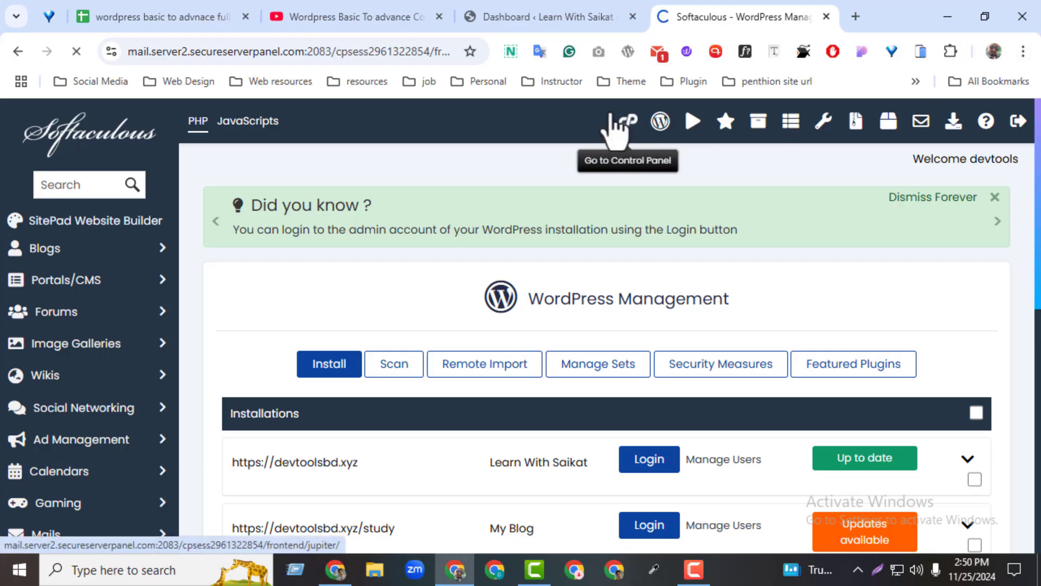
{"action": "left_click", "coordinate": [487, 4]}
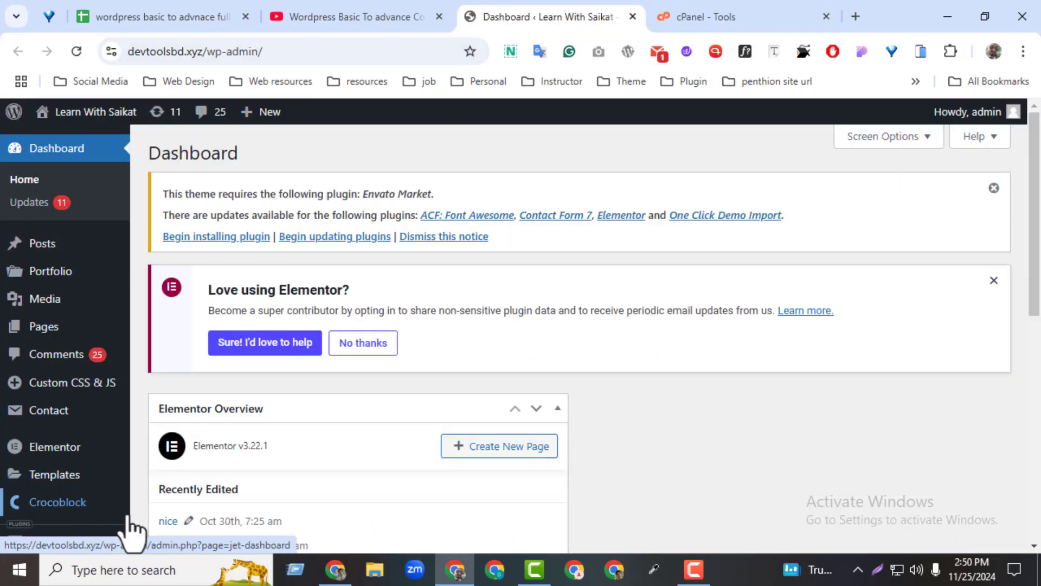
{"action": "left_click", "coordinate": [717, 16]}
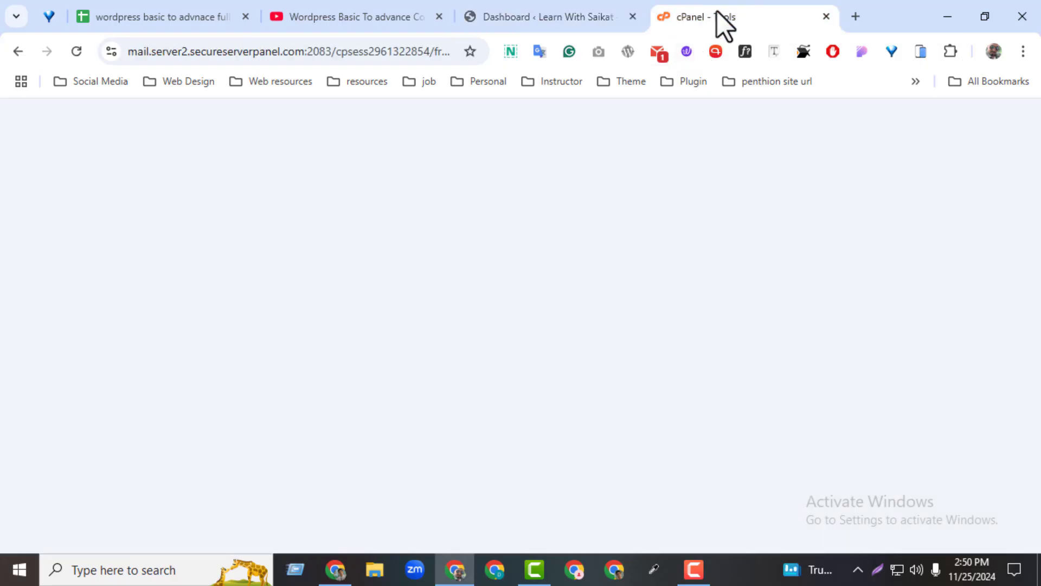
{"action": "left_click", "coordinate": [521, 17]}
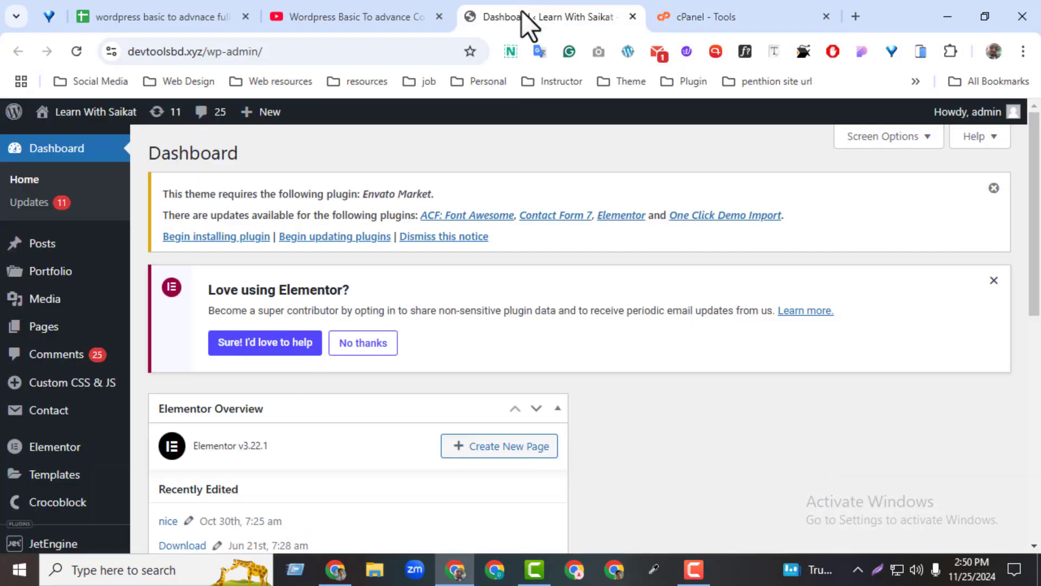
{"action": "left_click", "coordinate": [734, 15]}
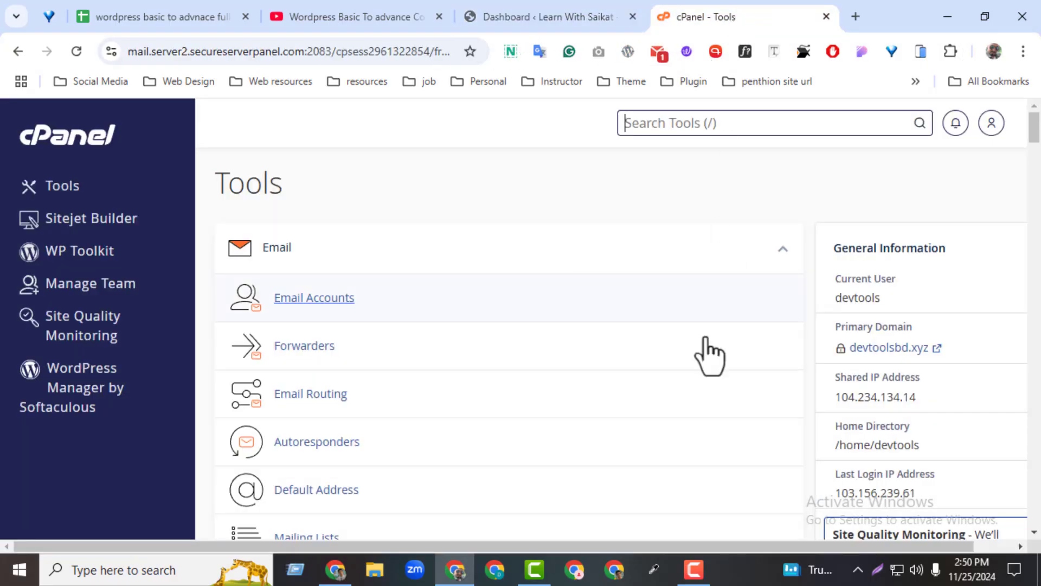
{"action": "left_click", "coordinate": [520, 16]}
{"action": "left_click_drag", "start_coordinate": [1034, 281], "coordinate": [1007, 472]}
Step: Open Installed Plugins in a new tab alongside the WordPress dashboard
{"action": "mouse_move", "coordinate": [49, 322]}
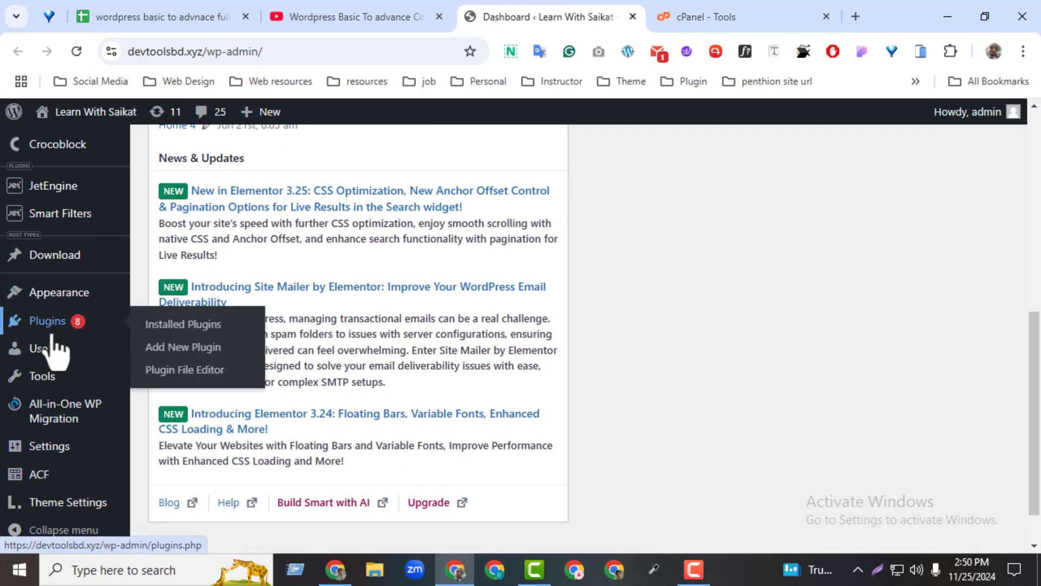
{"action": "middle_click", "coordinate": [149, 337]}
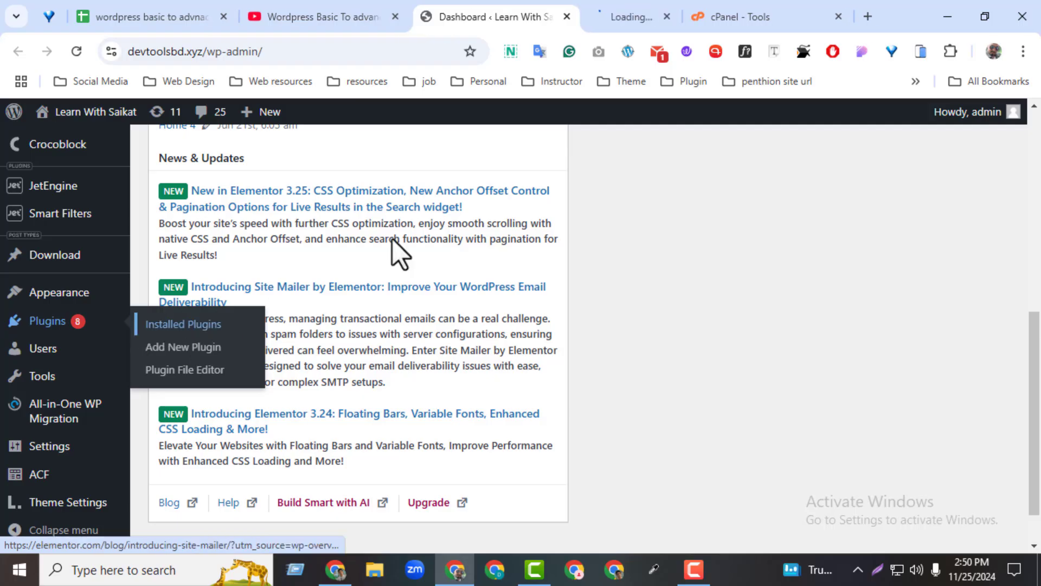
{"action": "left_click", "coordinate": [650, 2]}
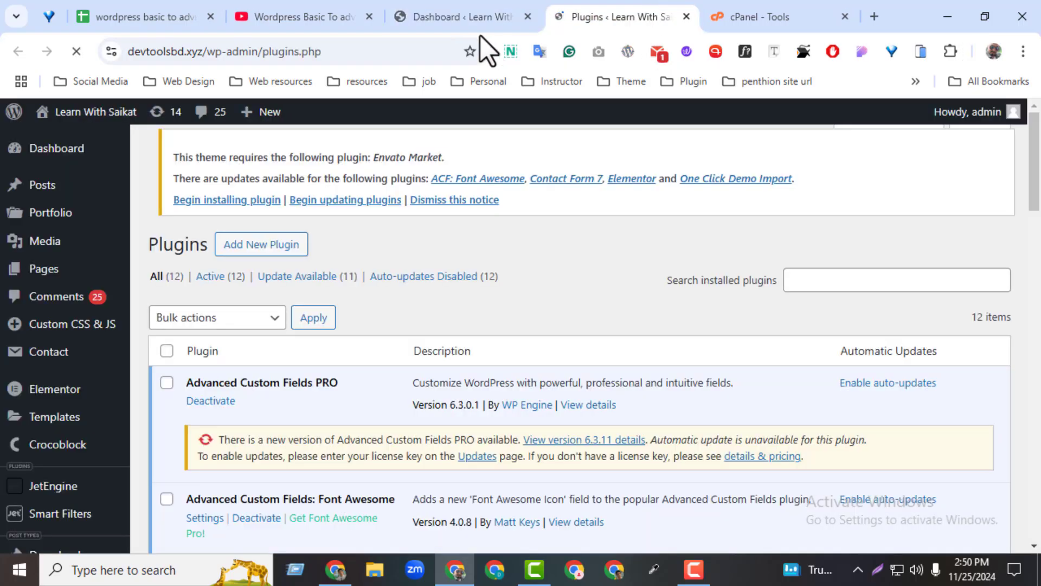
{"action": "left_click", "coordinate": [477, 17]}
{"action": "left_click", "coordinate": [130, 52]}
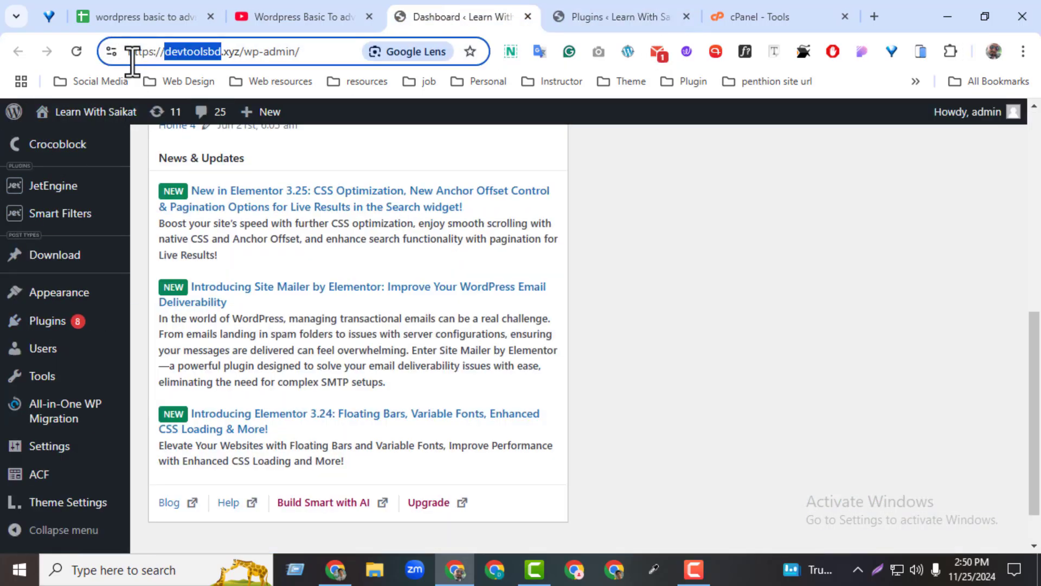
{"action": "left_click", "coordinate": [736, 2]}
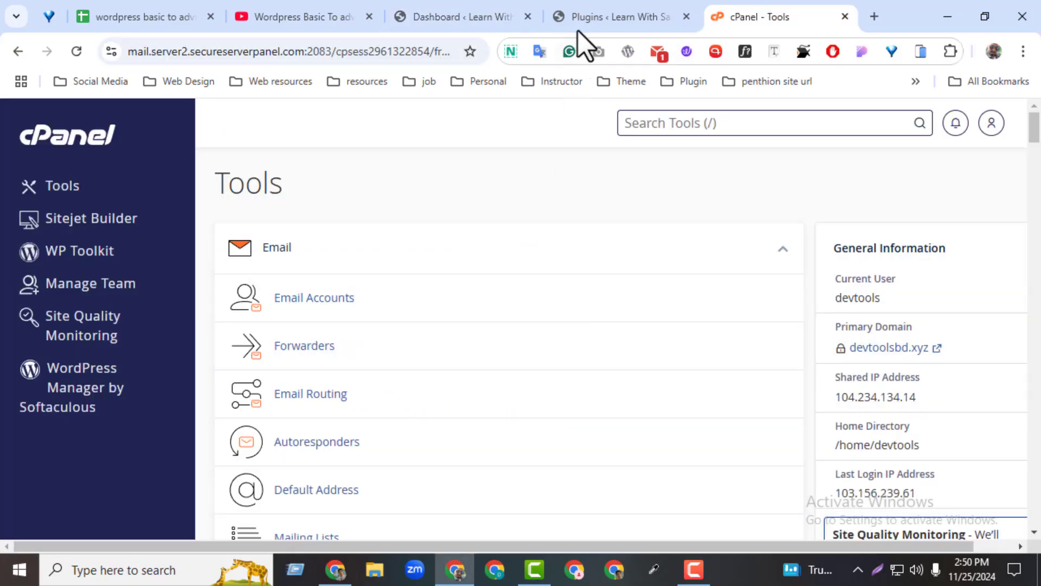
{"action": "left_click", "coordinate": [593, 6]}
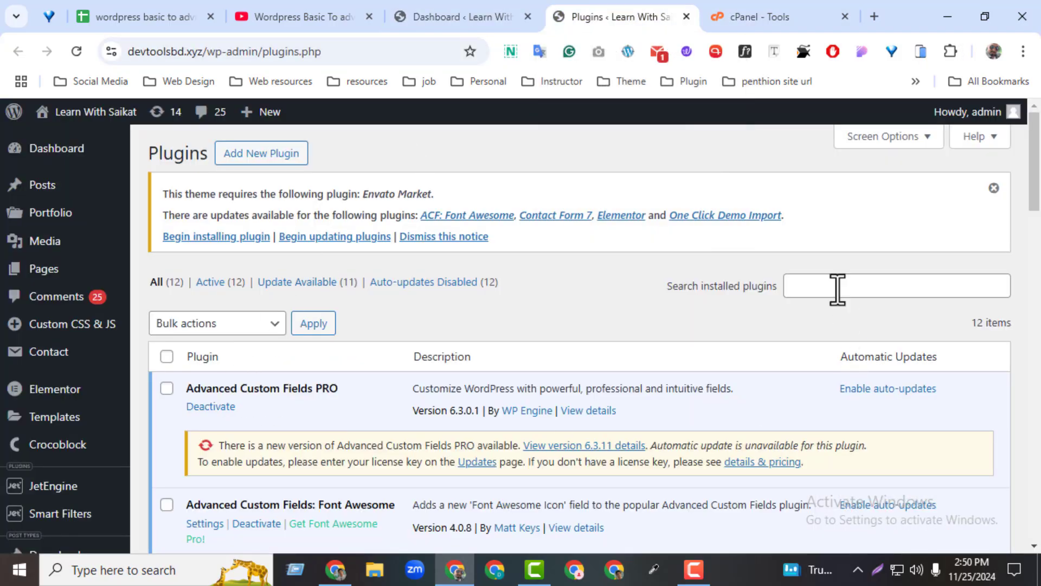
Step: Search new plugins for 'smp', then install and activate WP Mail SMTP
{"action": "left_click", "coordinate": [288, 158]}
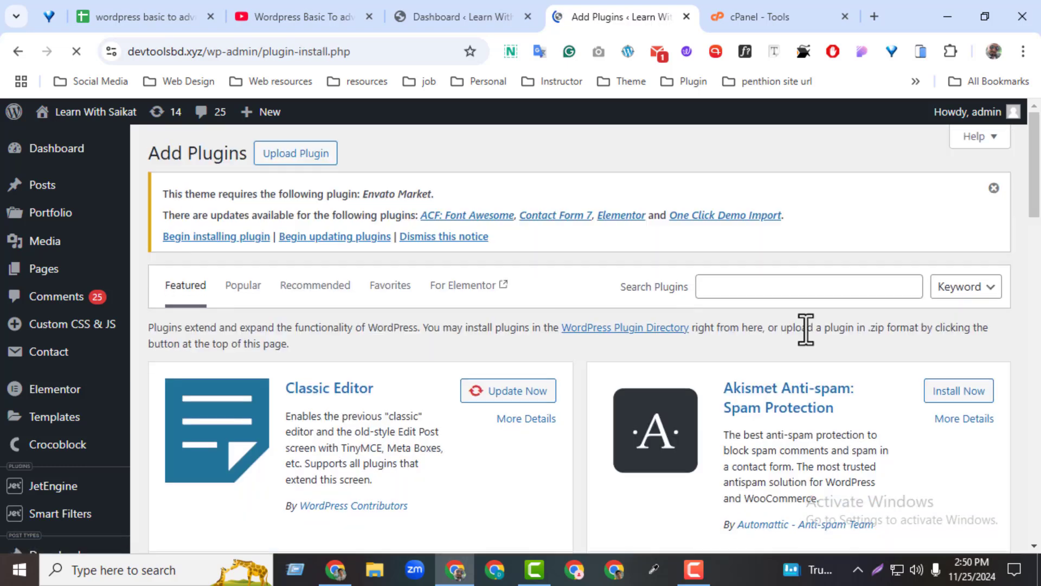
{"action": "left_click", "coordinate": [803, 297]}
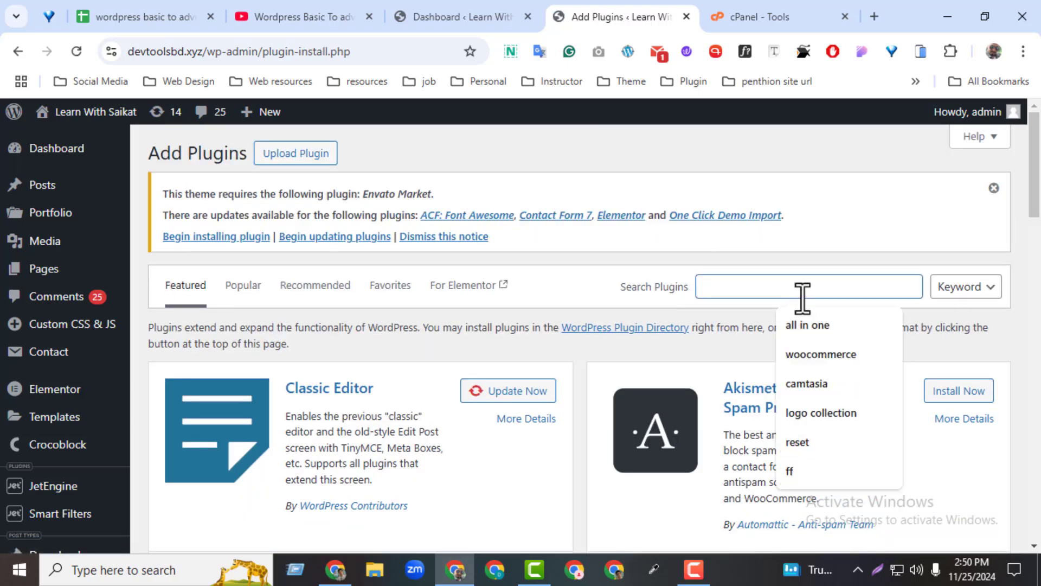
{"action": "type", "text": "smp"}
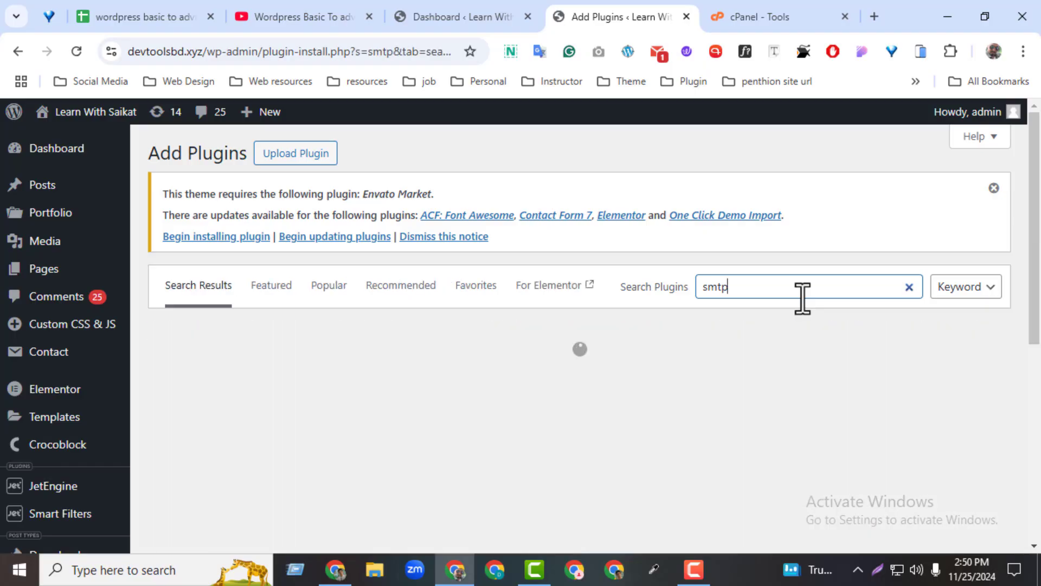
{"action": "left_click", "coordinate": [523, 380]}
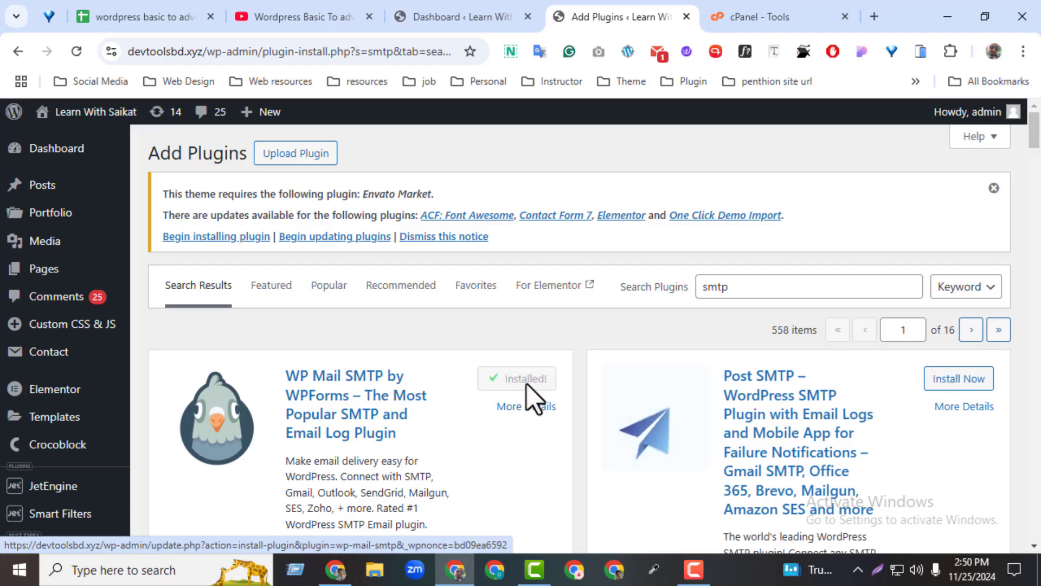
{"action": "left_click", "coordinate": [527, 382]}
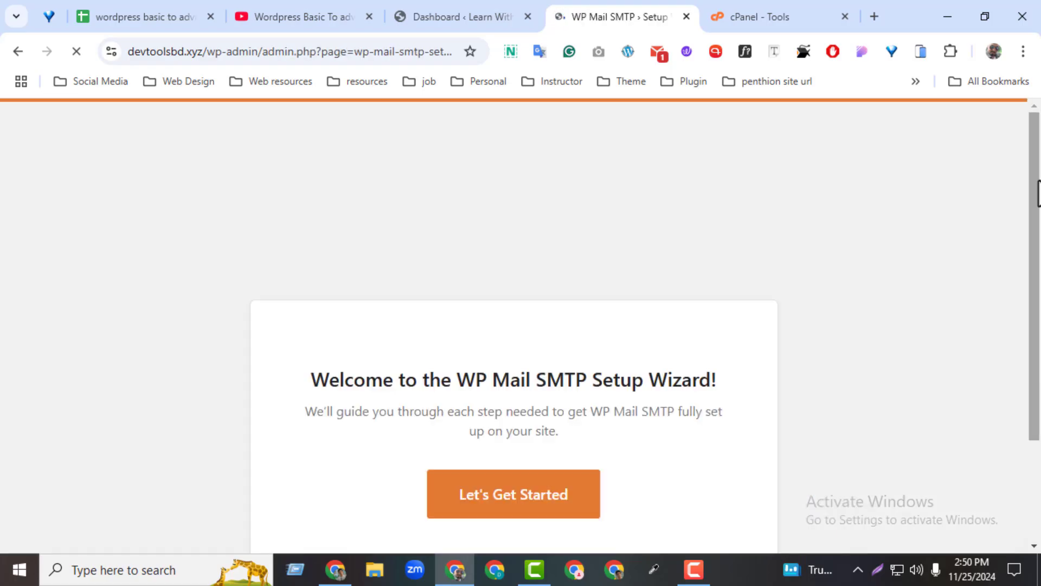
Step: Leave the WP Mail SMTP setup wizard for its General settings, then switch to cPanel Tools
{"action": "left_click_drag", "start_coordinate": [1039, 192], "coordinate": [1021, 317]}
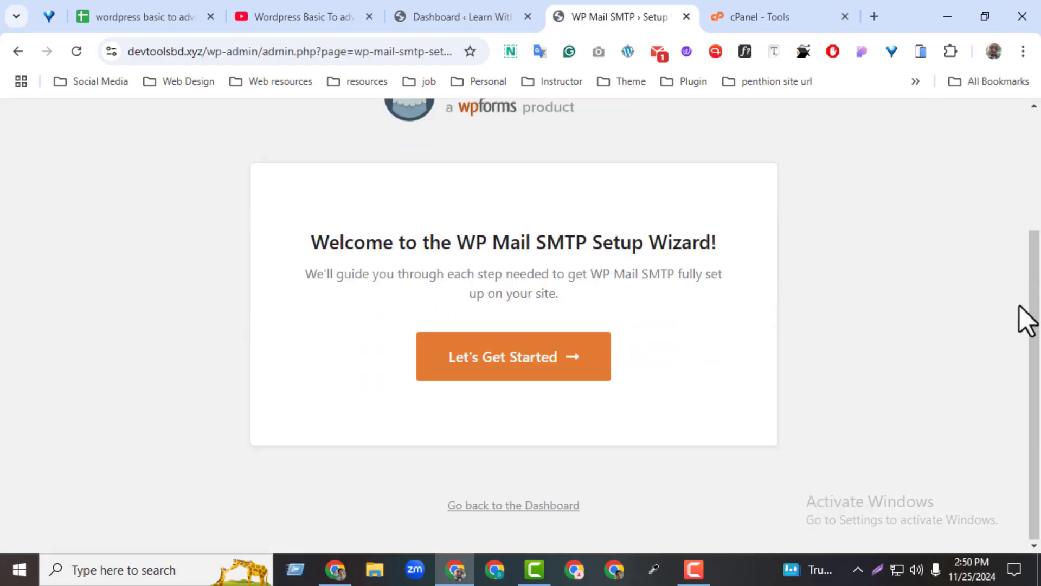
{"action": "left_click", "coordinate": [534, 505]}
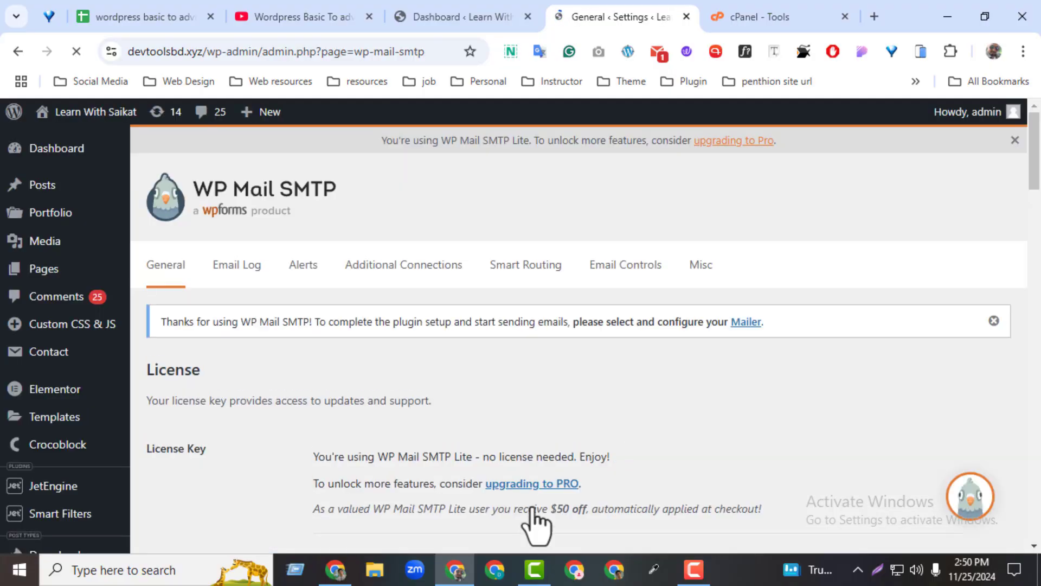
{"action": "left_click_drag", "start_coordinate": [1038, 174], "coordinate": [818, 30]}
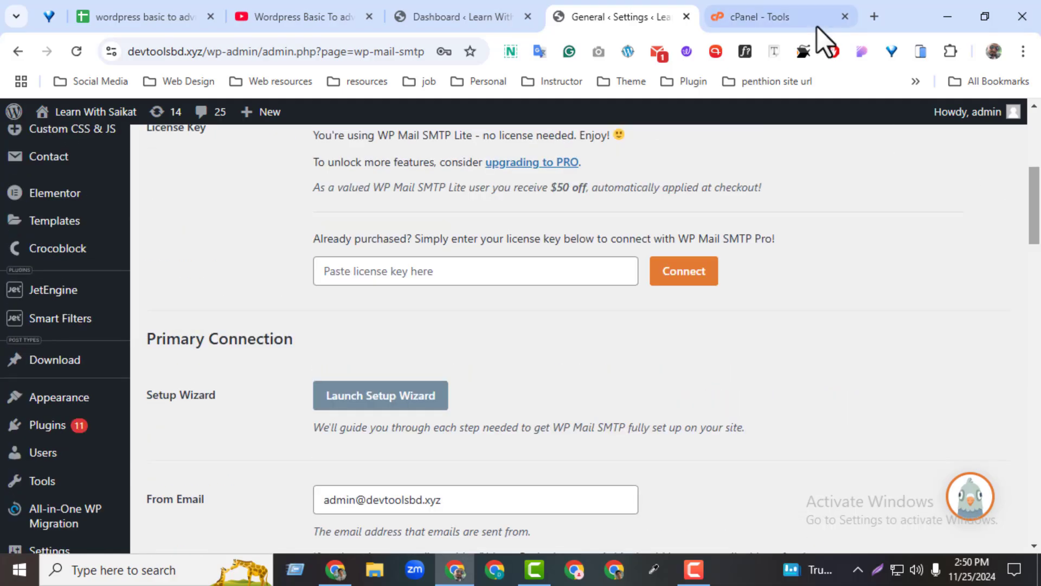
{"action": "left_click", "coordinate": [818, 21]}
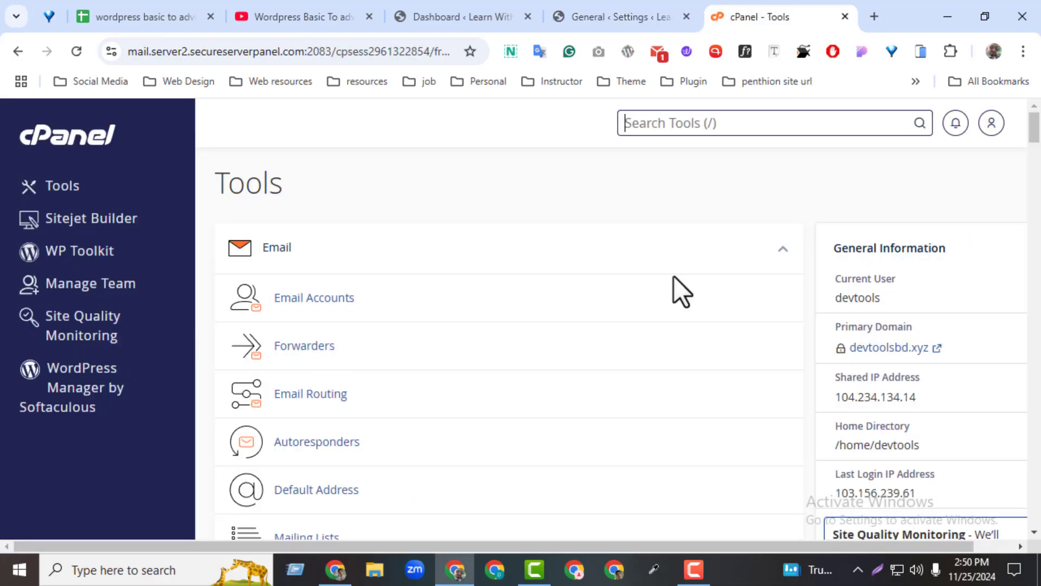
Step: Open cPanel's Email Accounts list after briefly checking the WP Mail SMTP settings
{"action": "left_click", "coordinate": [307, 301]}
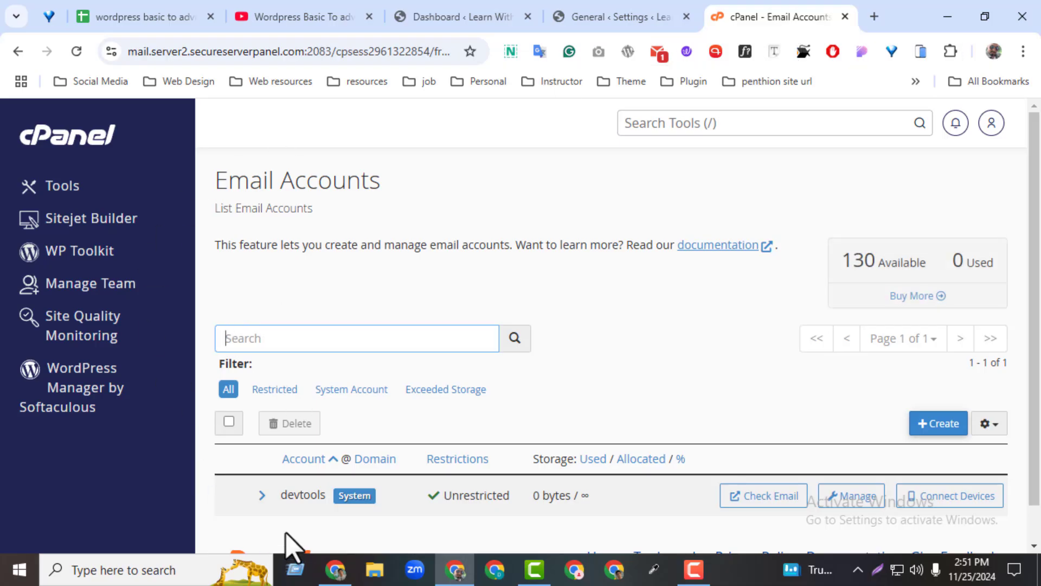
{"action": "left_click", "coordinate": [629, 17]}
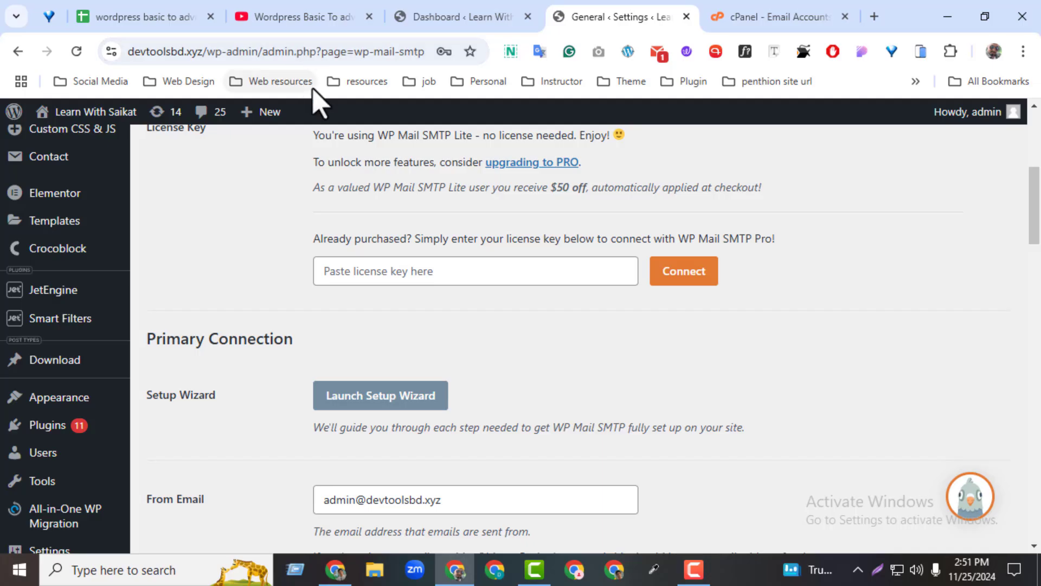
{"action": "left_click", "coordinate": [797, 15]}
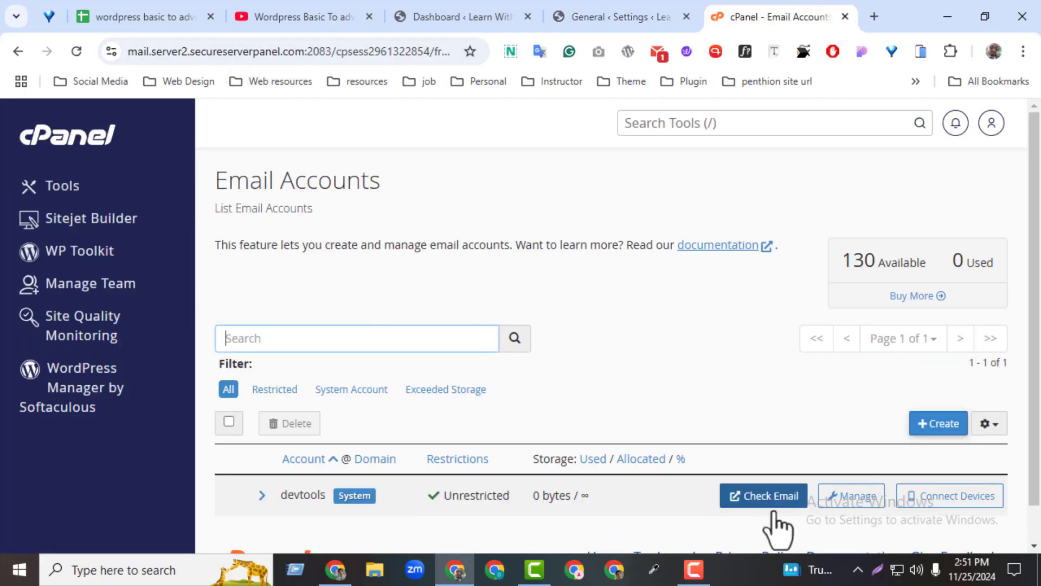
{"action": "left_click", "coordinate": [938, 422]}
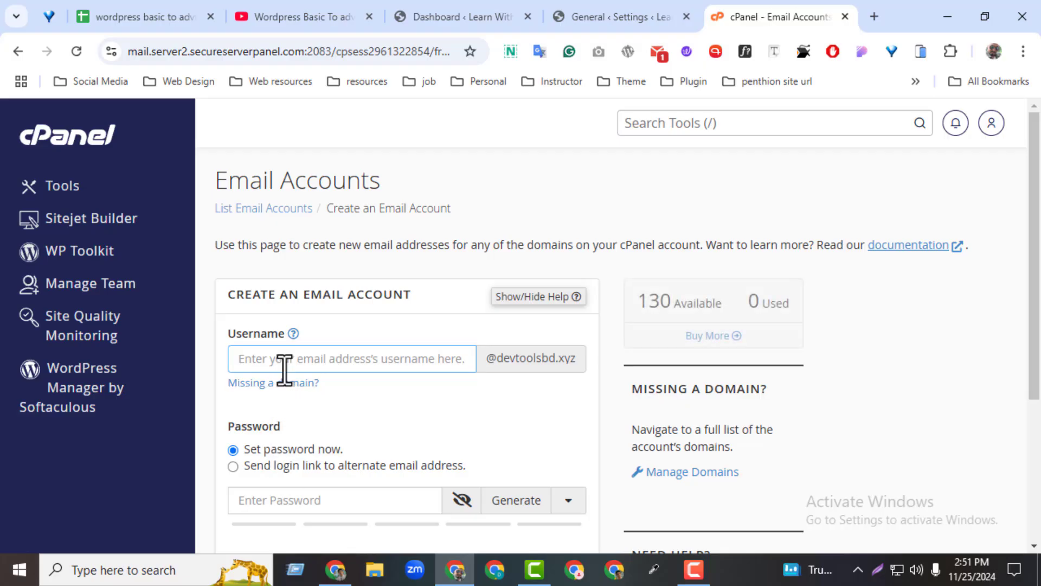
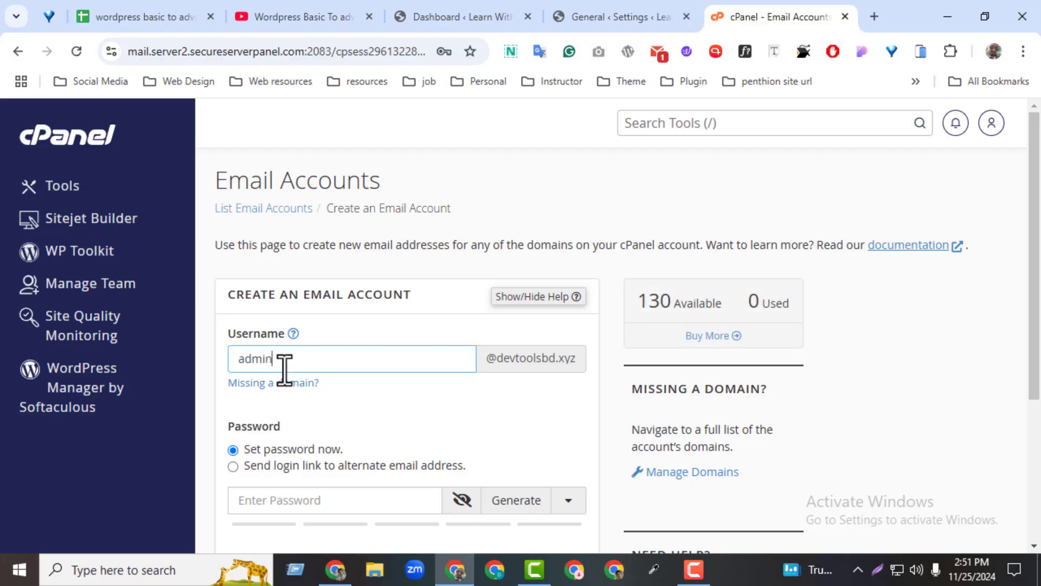
{"action": "left_click", "coordinate": [505, 502]}
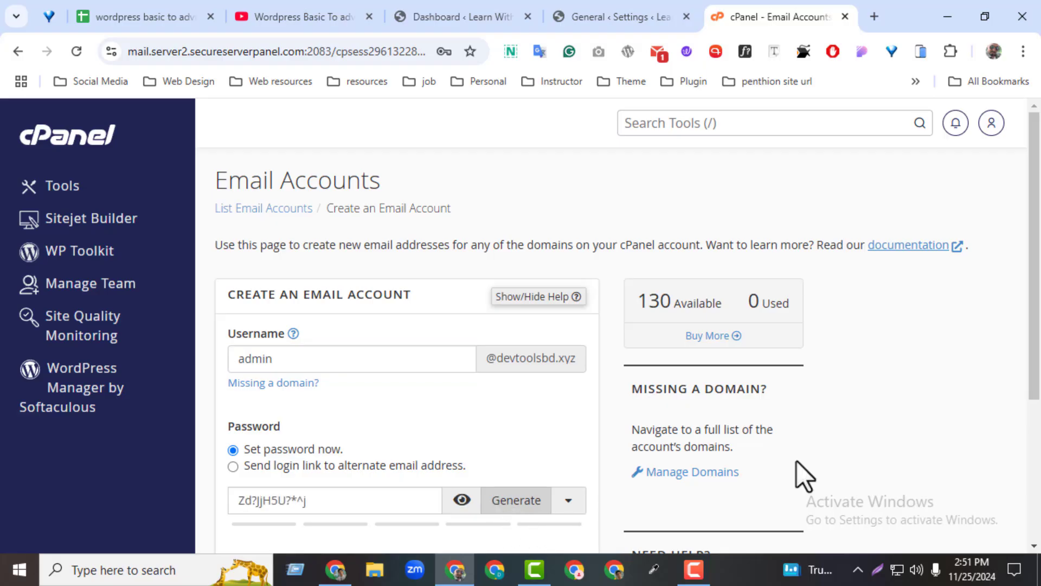
{"action": "scroll", "coordinate": [333, 472], "scroll_direction": "down", "scroll_amount": 1}
{"action": "left_click_drag", "start_coordinate": [333, 469], "coordinate": [233, 474]}
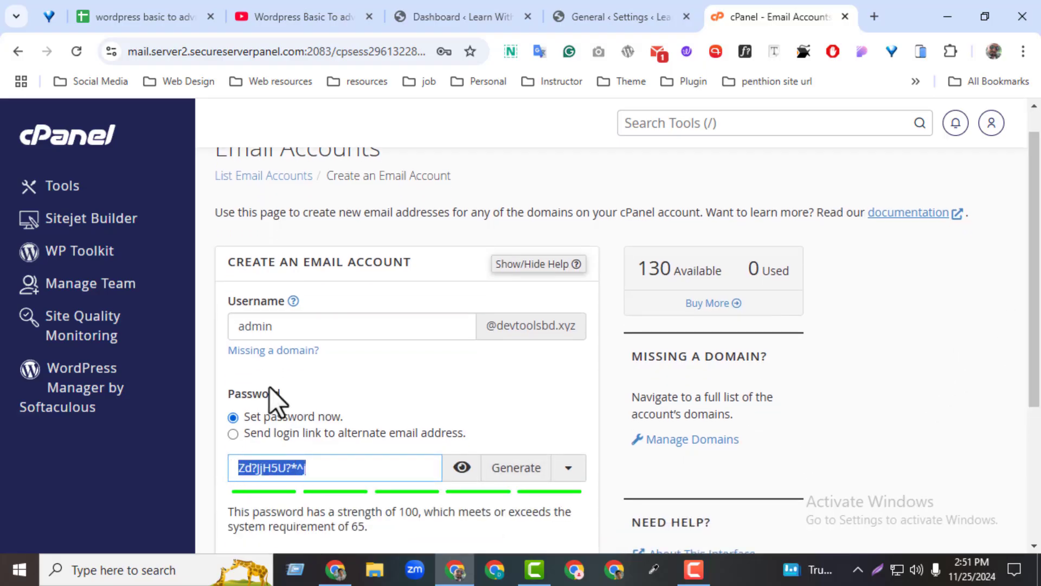
{"action": "scroll", "coordinate": [1035, 367], "scroll_direction": "down", "scroll_amount": 5}
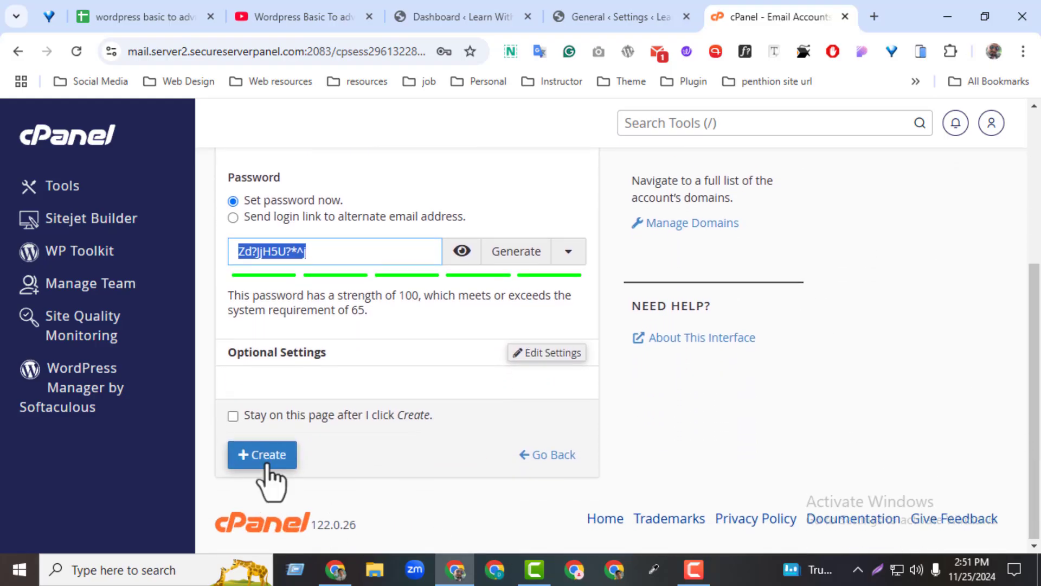
{"action": "left_click", "coordinate": [265, 465]}
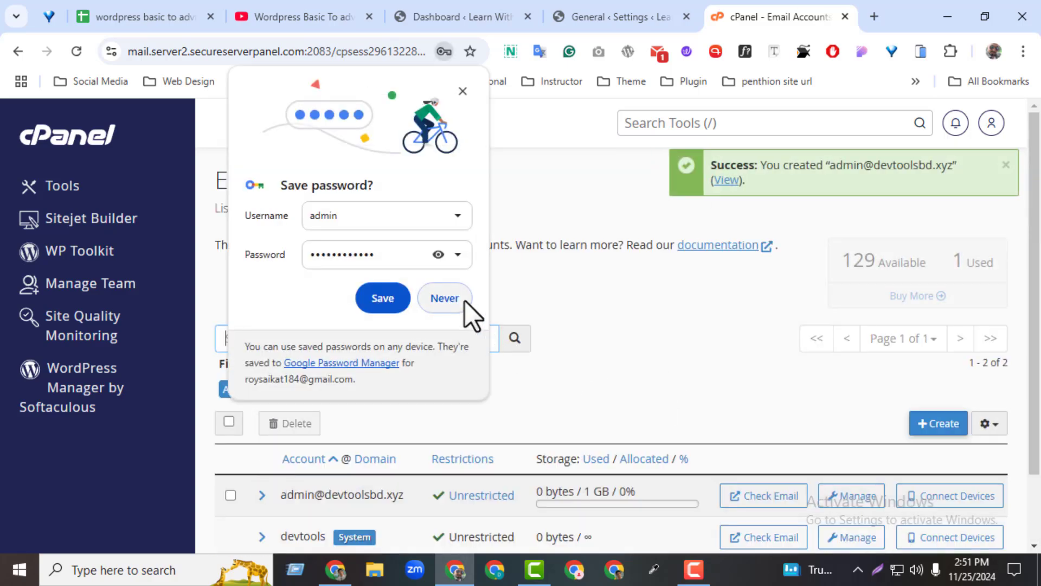
{"action": "left_click", "coordinate": [464, 300]}
{"action": "scroll", "coordinate": [287, 434], "scroll_direction": "down", "scroll_amount": 2}
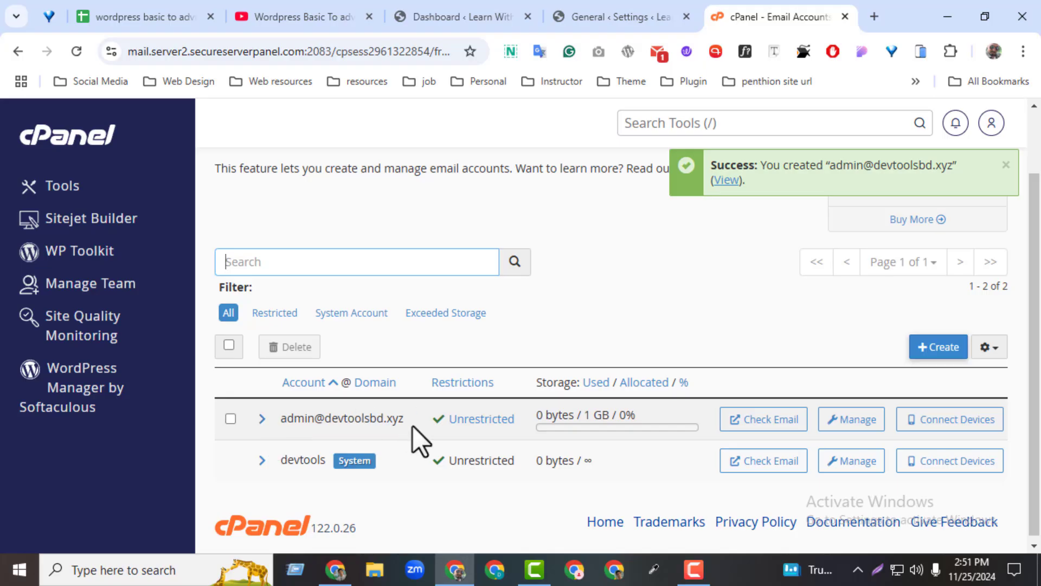
{"action": "key", "text": "ctrl+shift+Tab"}
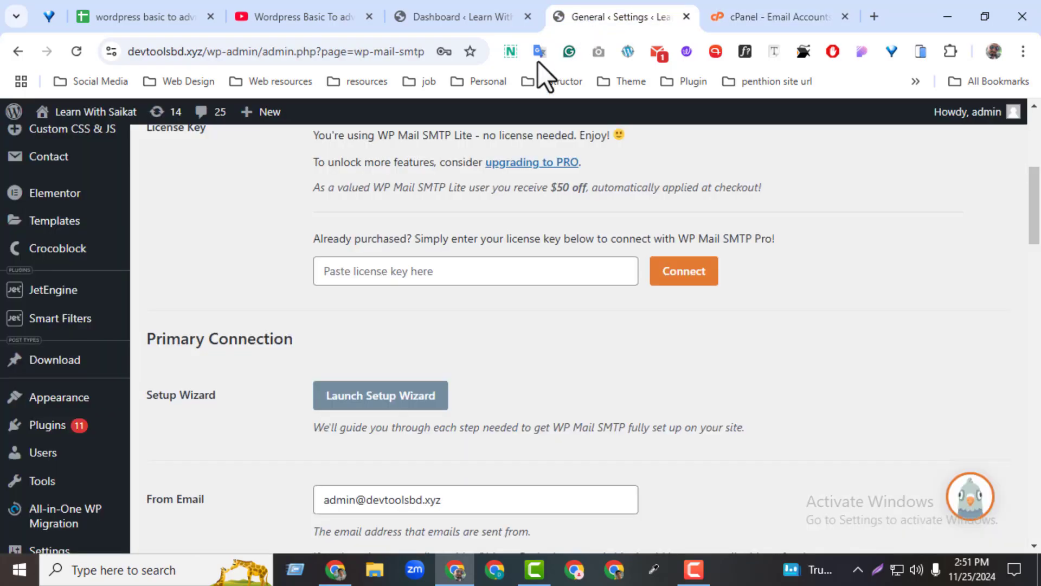
{"action": "scroll", "coordinate": [941, 274], "scroll_direction": "down", "scroll_amount": 2}
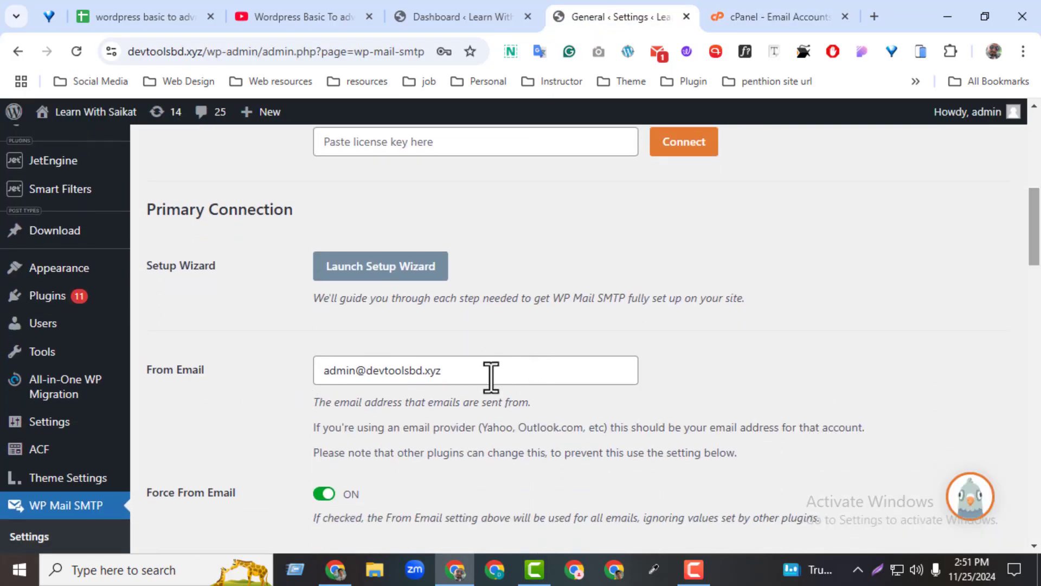
{"action": "left_click_drag", "start_coordinate": [490, 376], "coordinate": [256, 376]}
{"action": "key", "text": "super+v"}
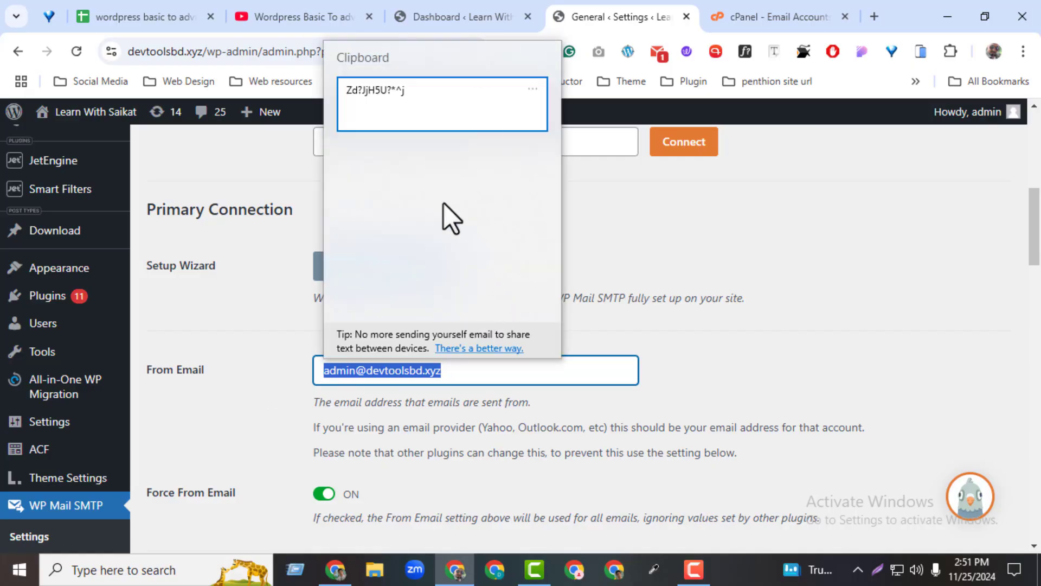
{"action": "key", "text": "Escape"}
{"action": "left_click", "coordinate": [747, 18]}
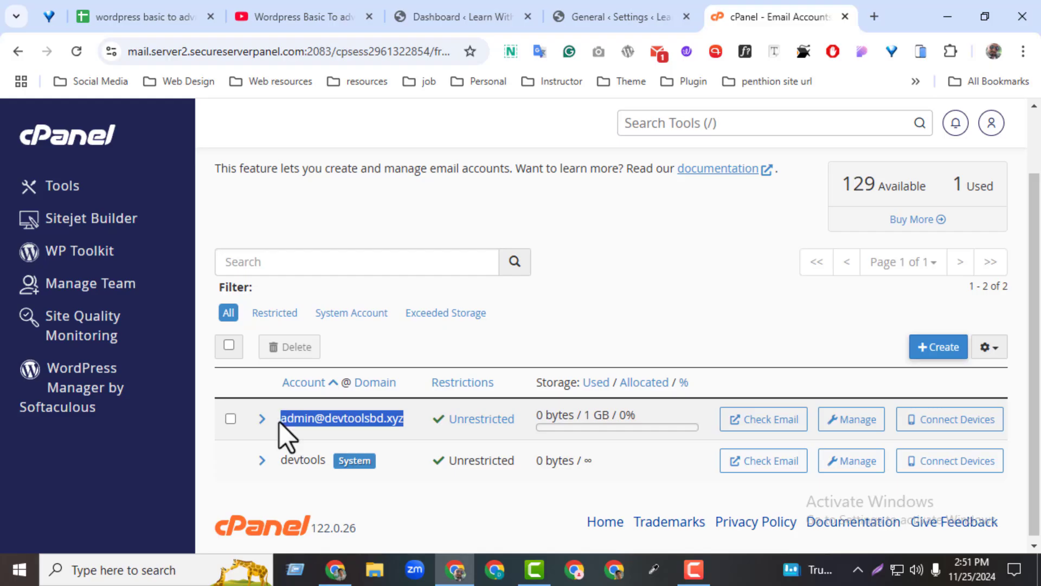
{"action": "left_click", "coordinate": [609, 13]}
{"action": "left_click_drag", "start_coordinate": [473, 370], "coordinate": [271, 370]}
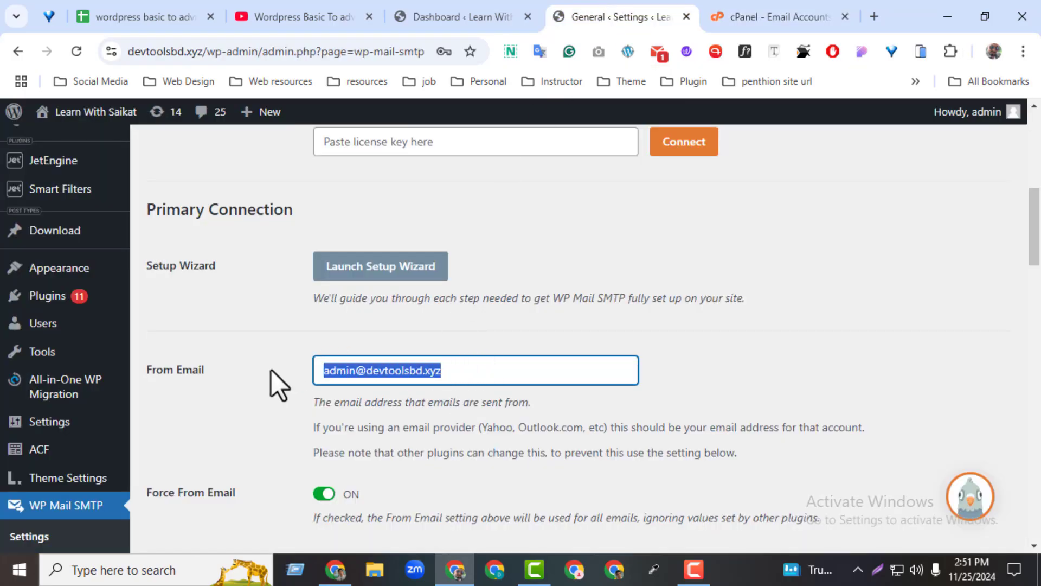
{"action": "key", "text": "Right"}
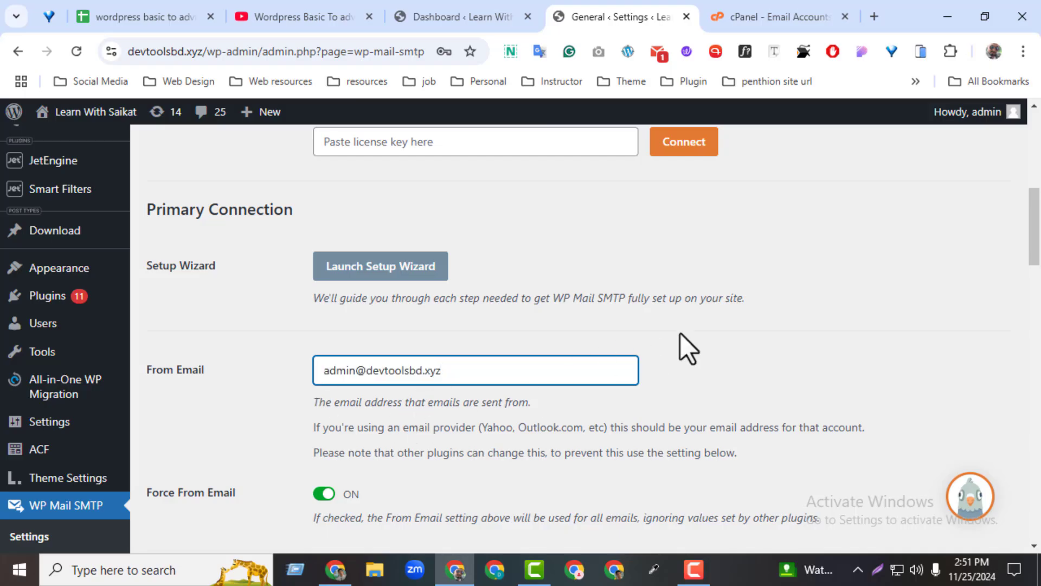
{"action": "left_click", "coordinate": [504, 391]}
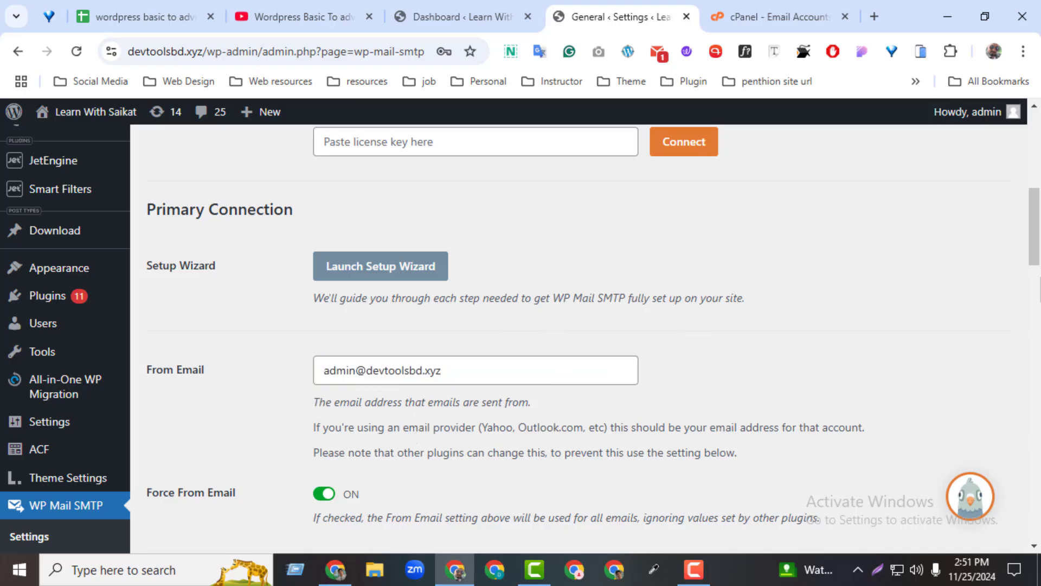
{"action": "left_click_drag", "start_coordinate": [1037, 250], "coordinate": [1038, 295]}
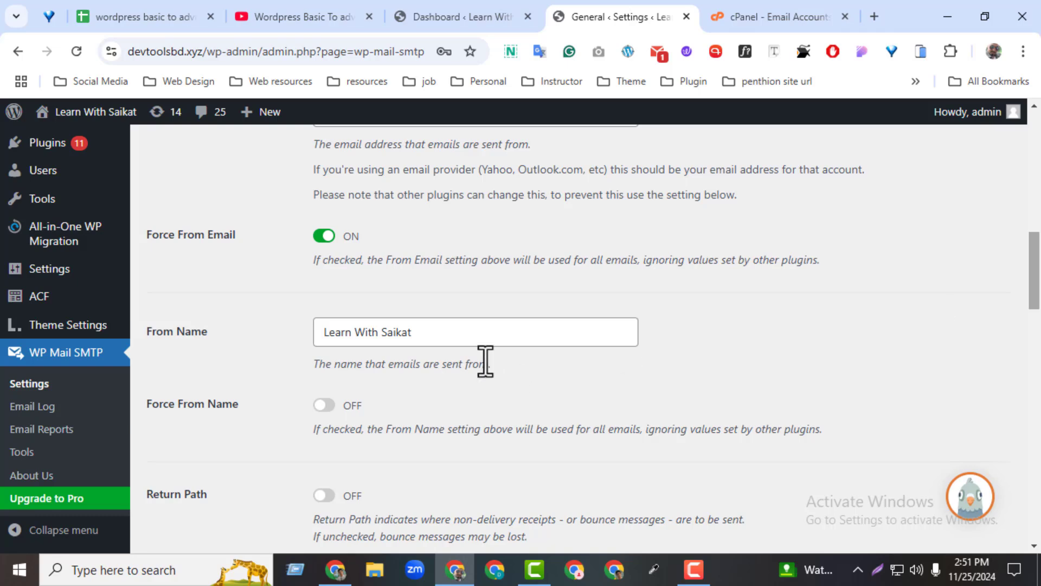
{"action": "left_click_drag", "start_coordinate": [439, 340], "coordinate": [278, 324]}
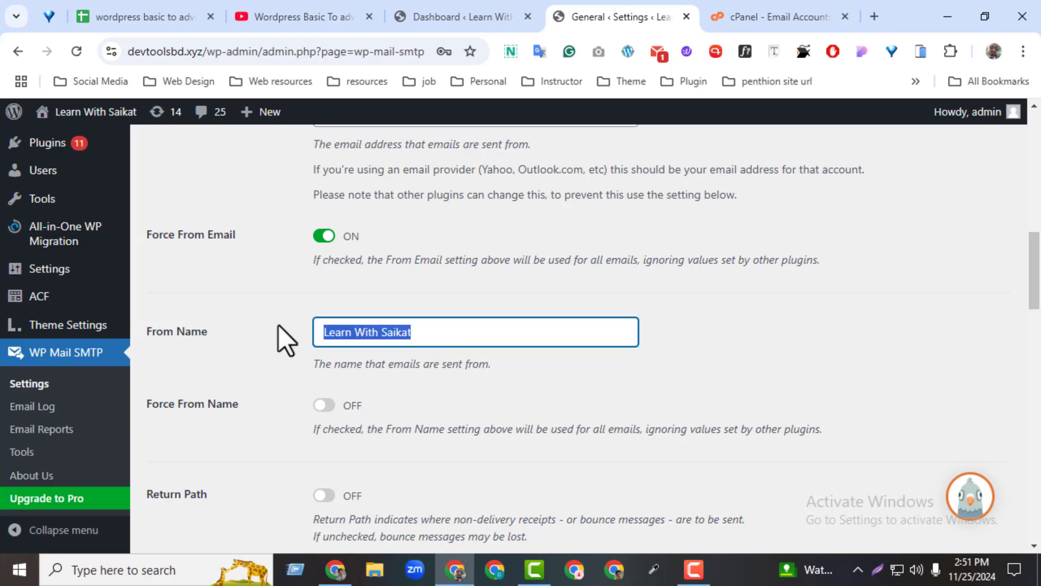
{"action": "left_click", "coordinate": [237, 354]}
{"action": "left_click_drag", "start_coordinate": [1038, 305], "coordinate": [1038, 373]}
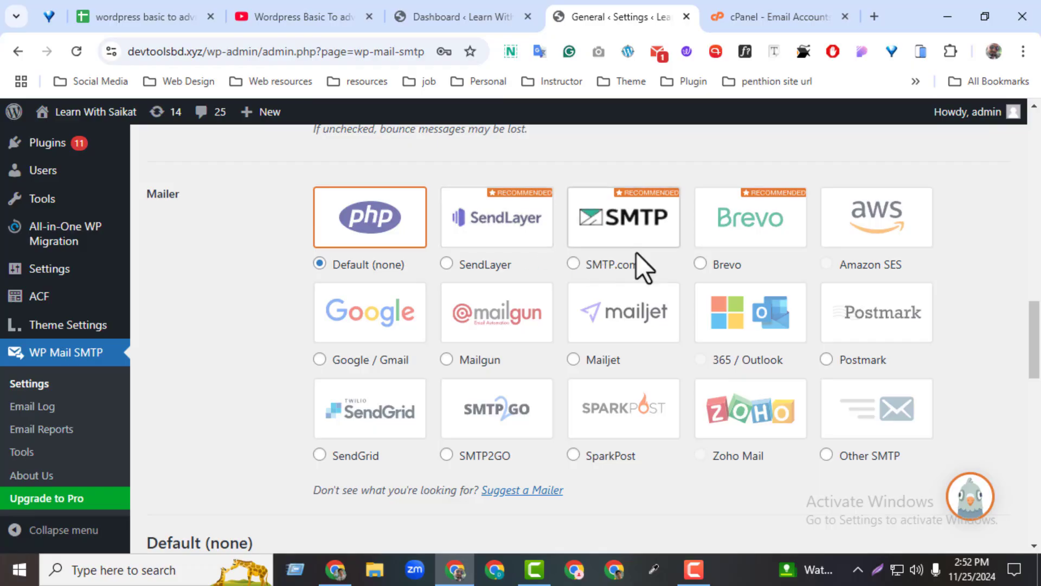
Step: Select Other SMTP as the mailer and paste the copied mailbox password into SMTP Password
{"action": "left_click", "coordinate": [826, 455]}
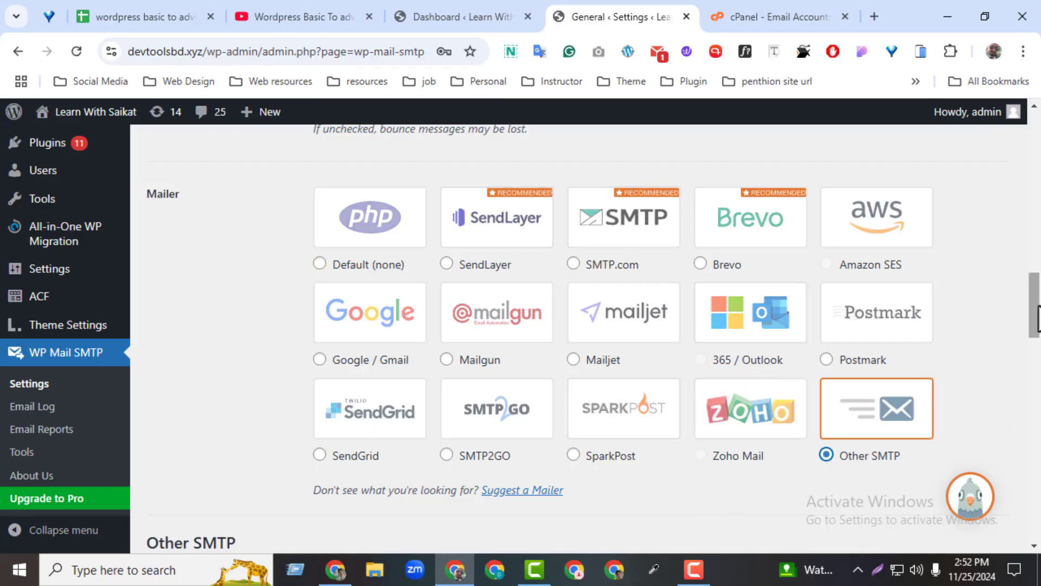
{"action": "scroll", "coordinate": [1036, 369], "scroll_direction": "down", "scroll_amount": 6}
{"action": "scroll", "coordinate": [1037, 369], "scroll_direction": "down", "scroll_amount": 1}
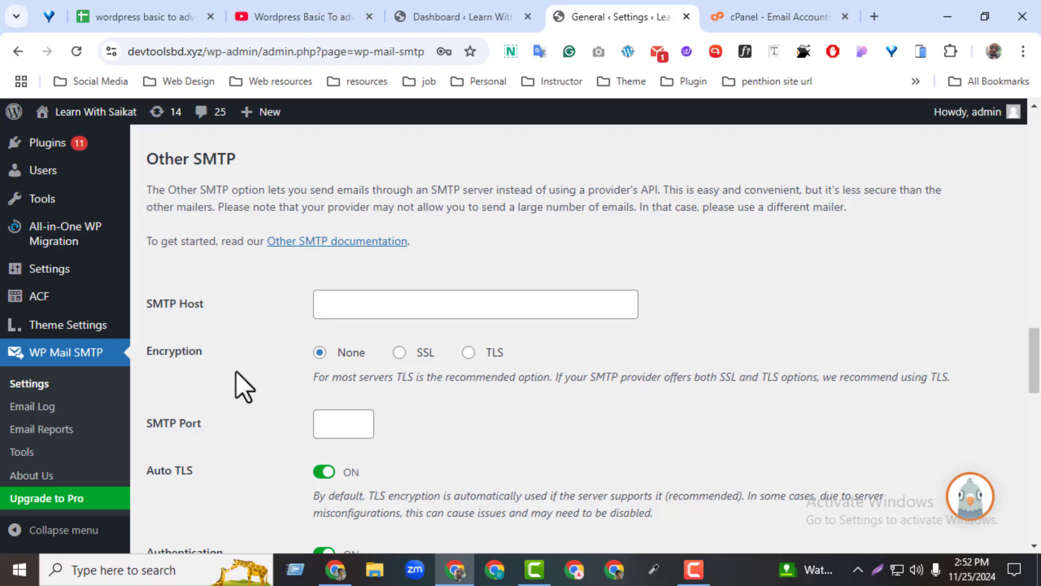
{"action": "scroll", "coordinate": [308, 376], "scroll_direction": "down", "scroll_amount": 3}
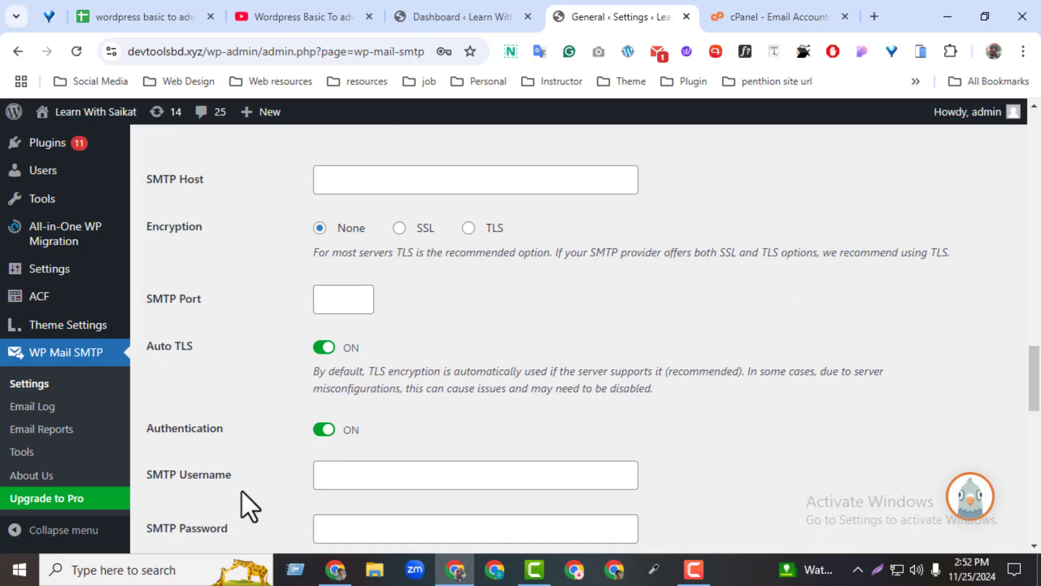
{"action": "scroll", "coordinate": [869, 423], "scroll_direction": "down", "scroll_amount": 2}
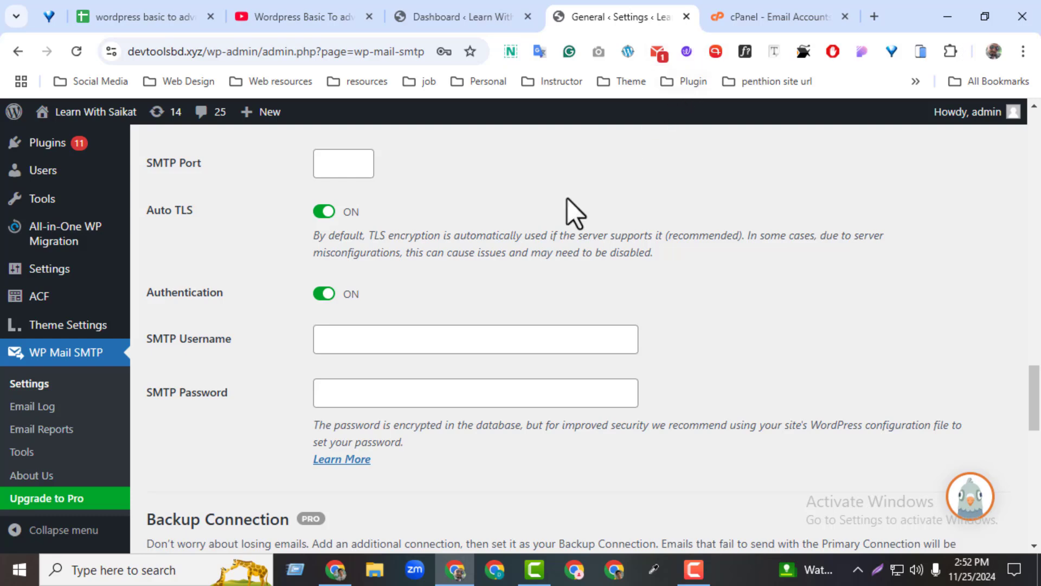
{"action": "left_click", "coordinate": [434, 391]}
{"action": "key", "text": "super+v"}
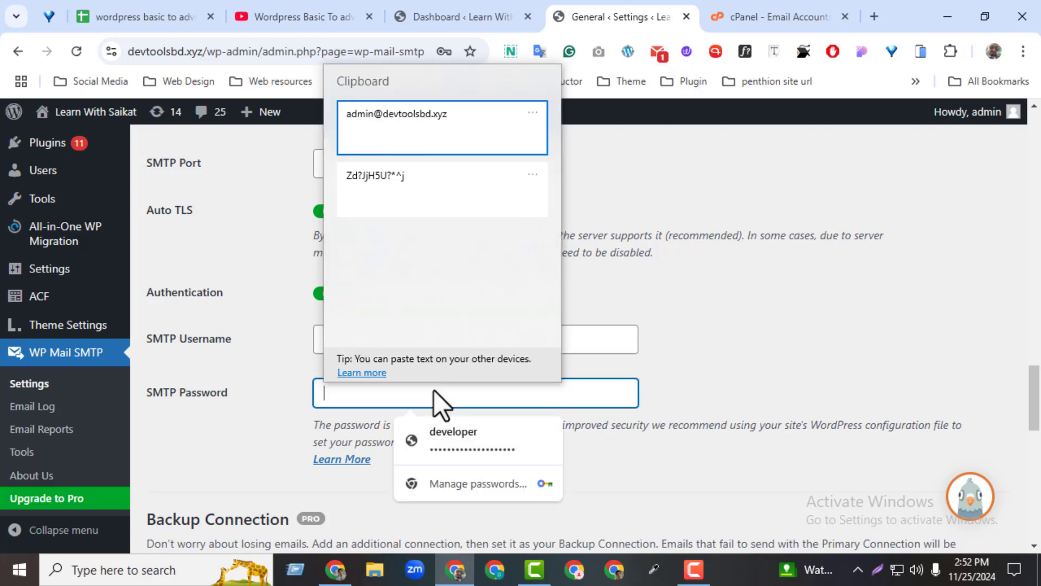
{"action": "left_click", "coordinate": [395, 188]}
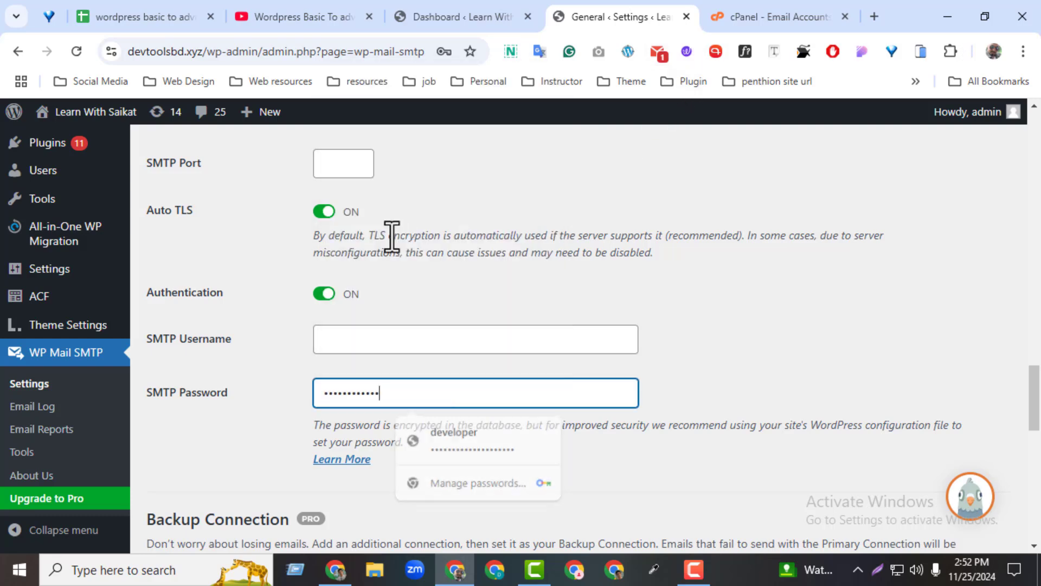
{"action": "left_click", "coordinate": [261, 353]}
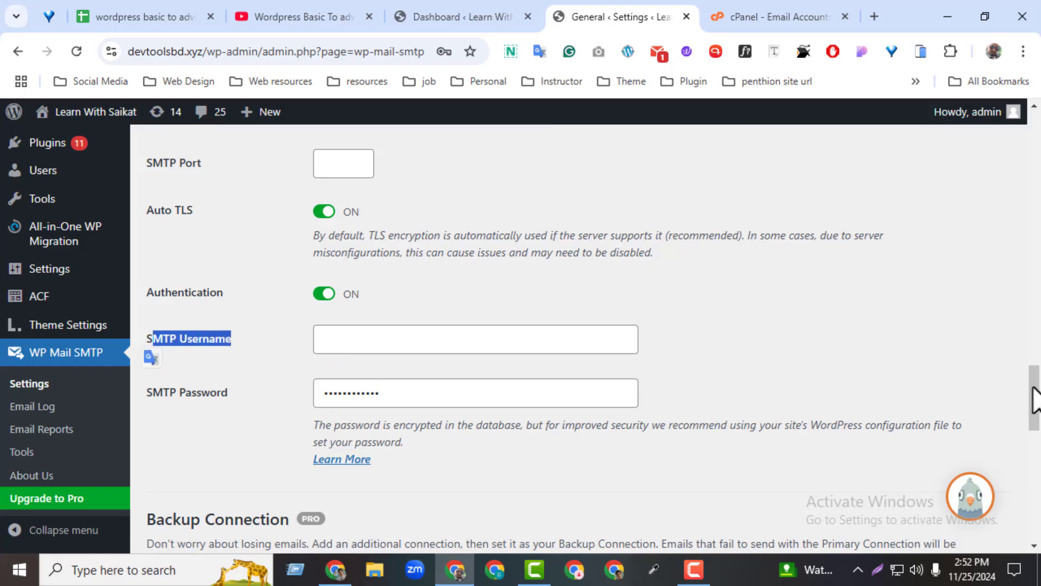
Step: Select the From Email address and put the cursor in the SMTP Username field
{"action": "left_click_drag", "start_coordinate": [1034, 396], "coordinate": [1006, 210]}
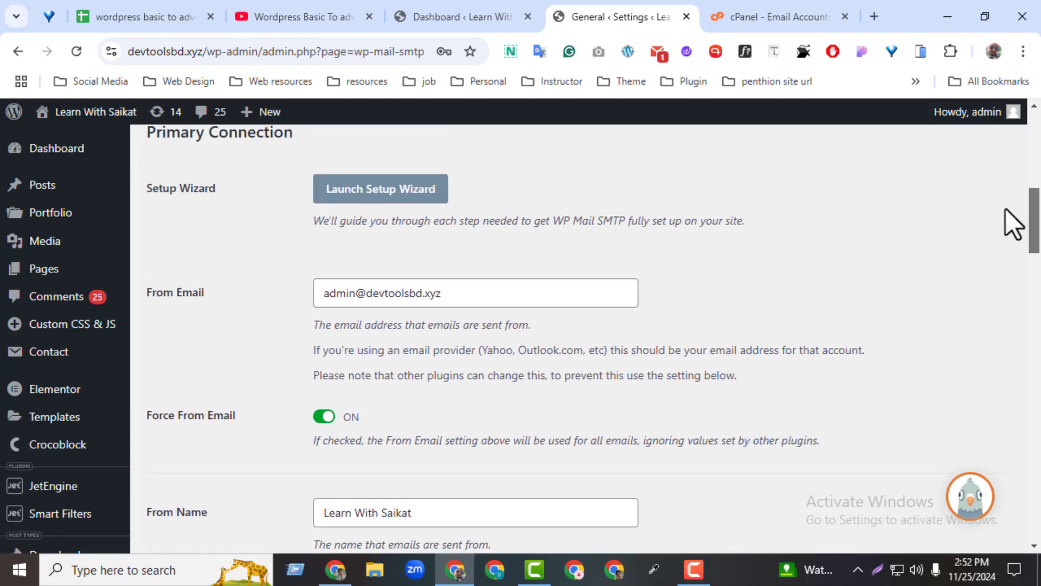
{"action": "left_click_drag", "start_coordinate": [475, 297], "coordinate": [325, 295]}
{"action": "left_click", "coordinate": [287, 322]}
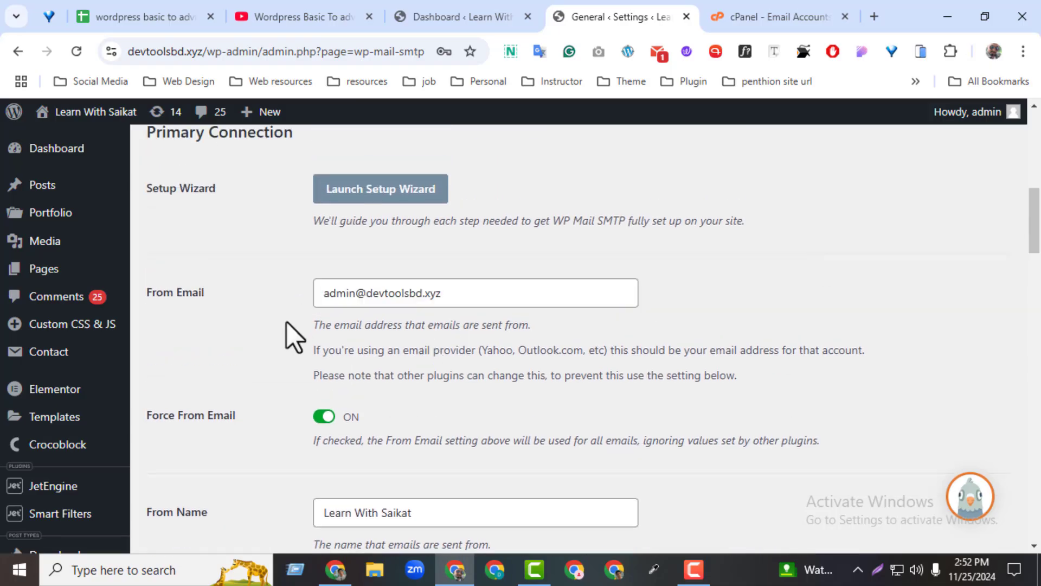
{"action": "left_click_drag", "start_coordinate": [1036, 234], "coordinate": [1020, 407]}
{"action": "left_click", "coordinate": [400, 365]}
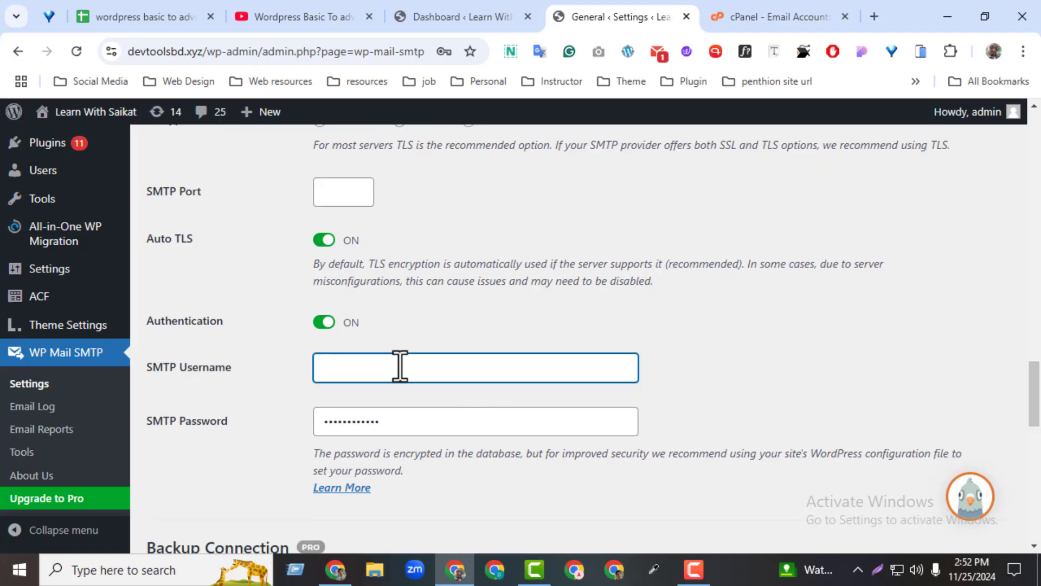
Step: Open cPanel's mail client settings for admin, showing outgoing server mail.devtoolsbd.xyz on port 465
{"action": "left_click", "coordinate": [781, 16]}
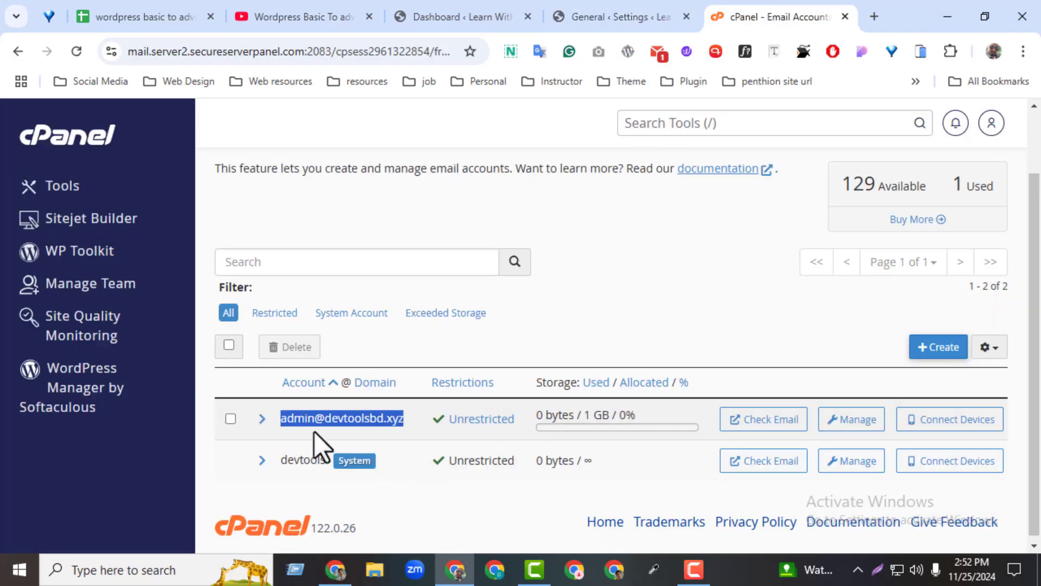
{"action": "left_click", "coordinate": [948, 422]}
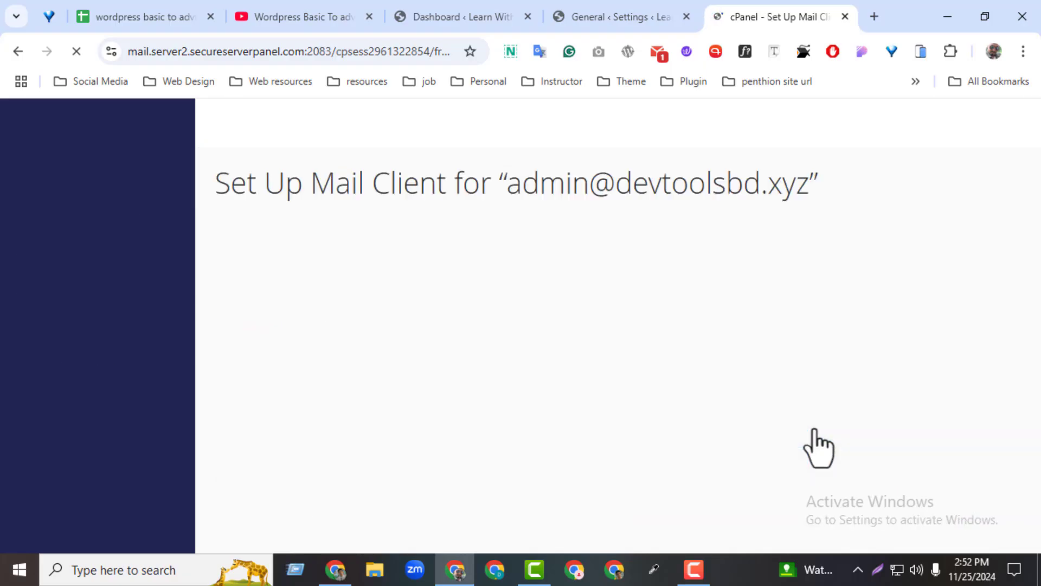
{"action": "left_click_drag", "start_coordinate": [1032, 235], "coordinate": [1013, 361]}
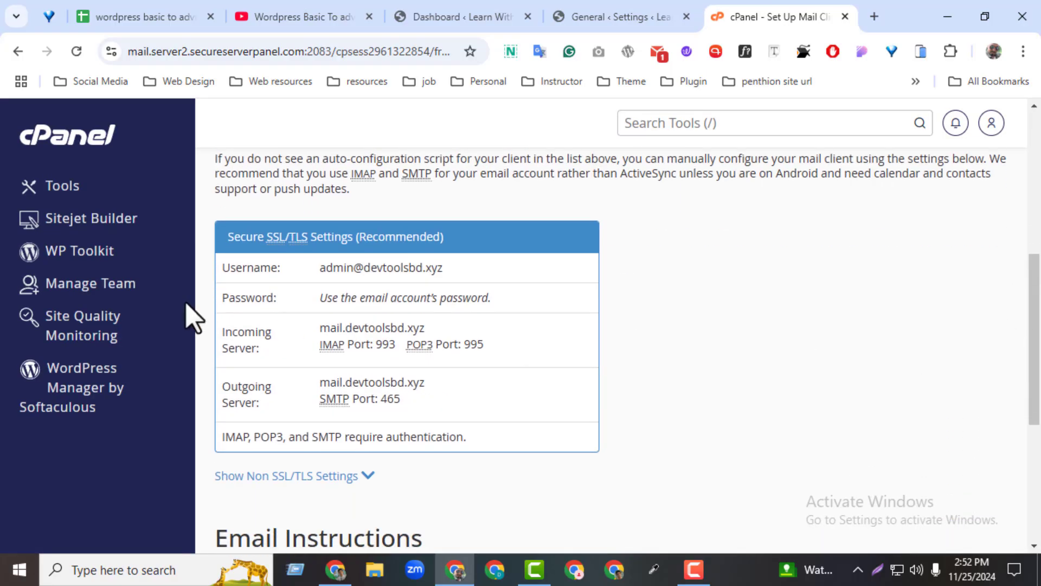
Step: Copy the admin mailbox address from cPanel and paste it as the SMTP Username
{"action": "left_click_drag", "start_coordinate": [320, 268], "coordinate": [440, 275]}
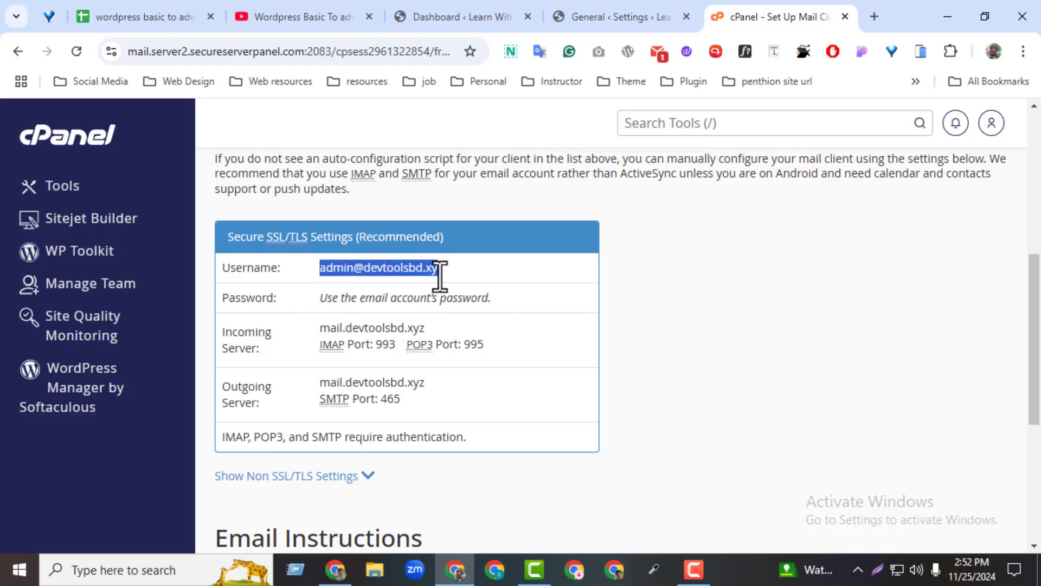
{"action": "left_click", "coordinate": [611, 17]}
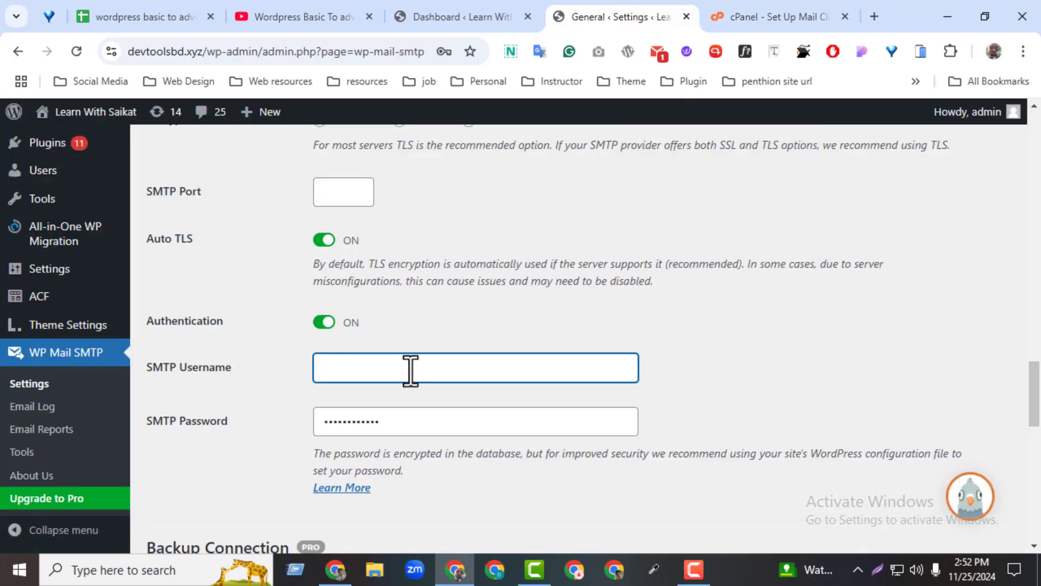
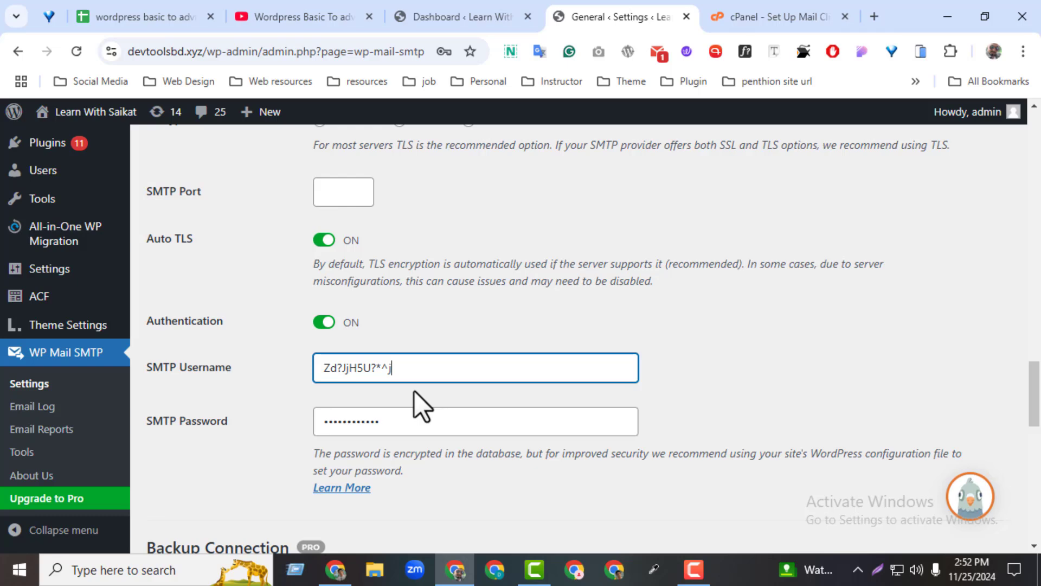
{"action": "key", "text": "ctrl+z"}
{"action": "key", "text": "super+v"}
{"action": "left_click", "coordinate": [392, 88]}
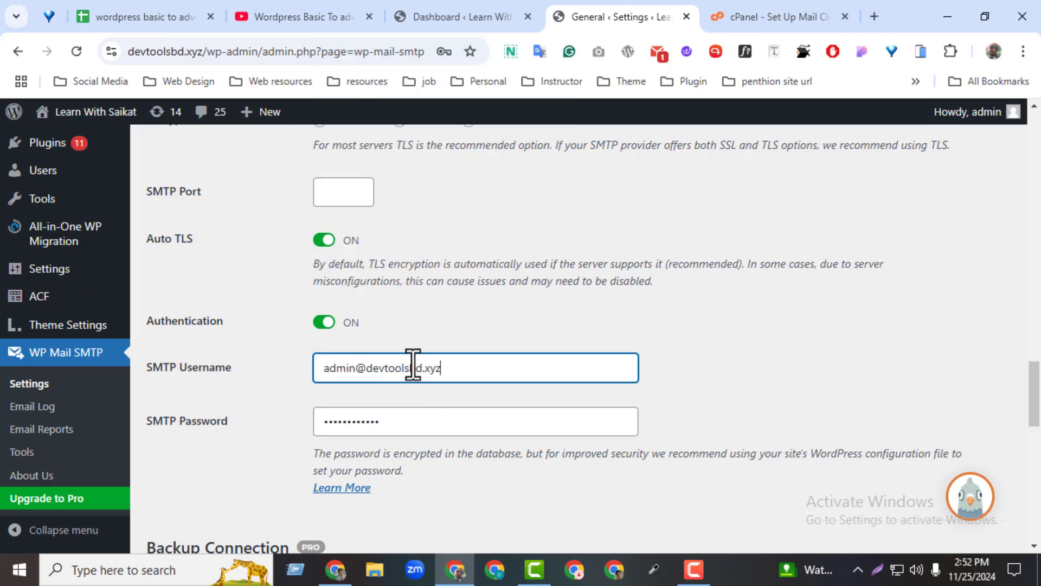
{"action": "left_click_drag", "start_coordinate": [453, 372], "coordinate": [321, 357]}
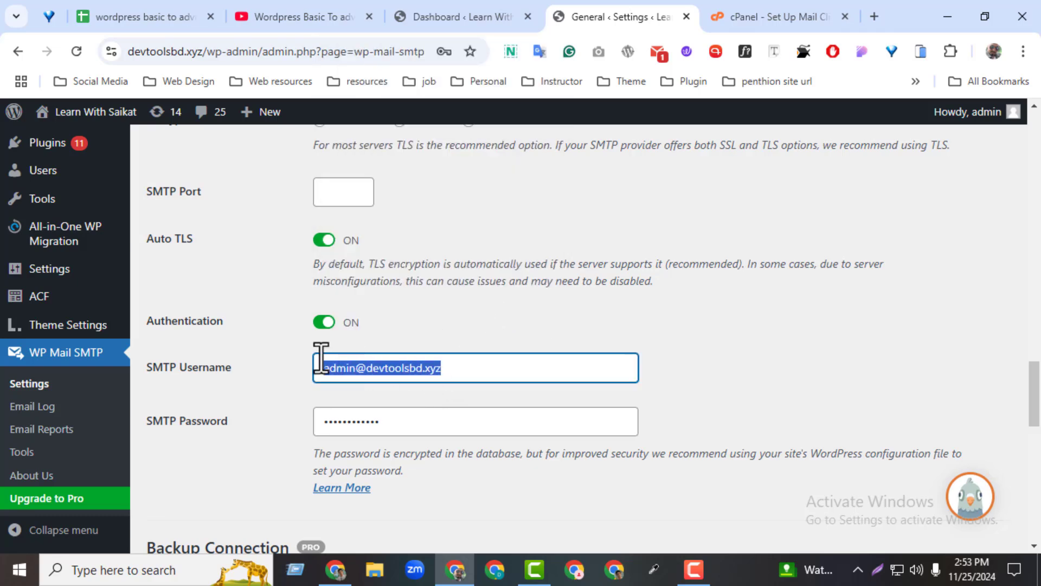
Step: Check the masked SMTP Password and From Email fields, scrolling down to the Other SMTP section
{"action": "left_click", "coordinate": [383, 425]}
{"action": "double_click", "coordinate": [384, 426]}
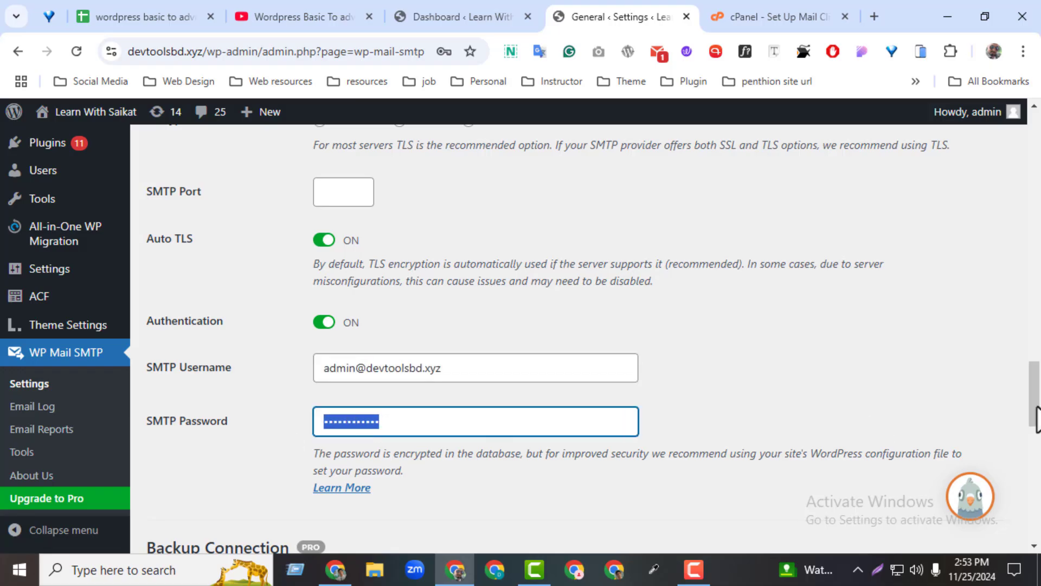
{"action": "left_click_drag", "start_coordinate": [1036, 419], "coordinate": [1015, 233]}
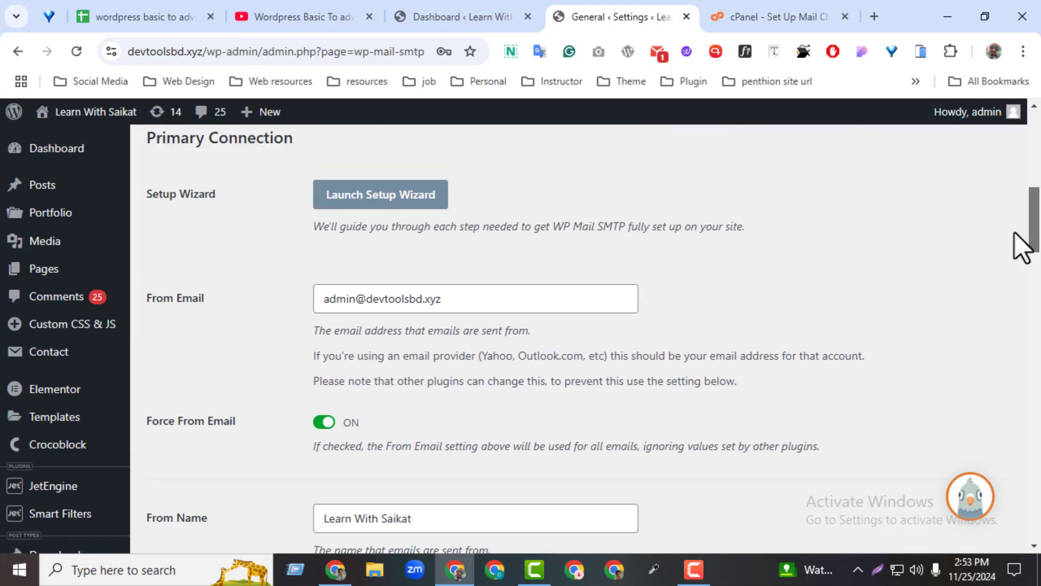
{"action": "left_click_drag", "start_coordinate": [436, 302], "coordinate": [288, 287]}
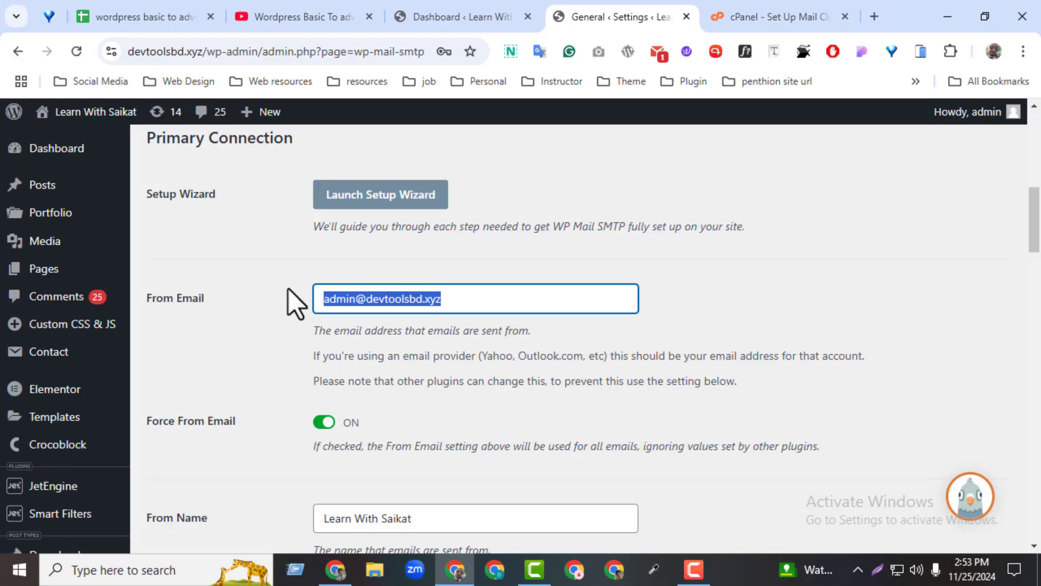
{"action": "left_click", "coordinate": [304, 318]}
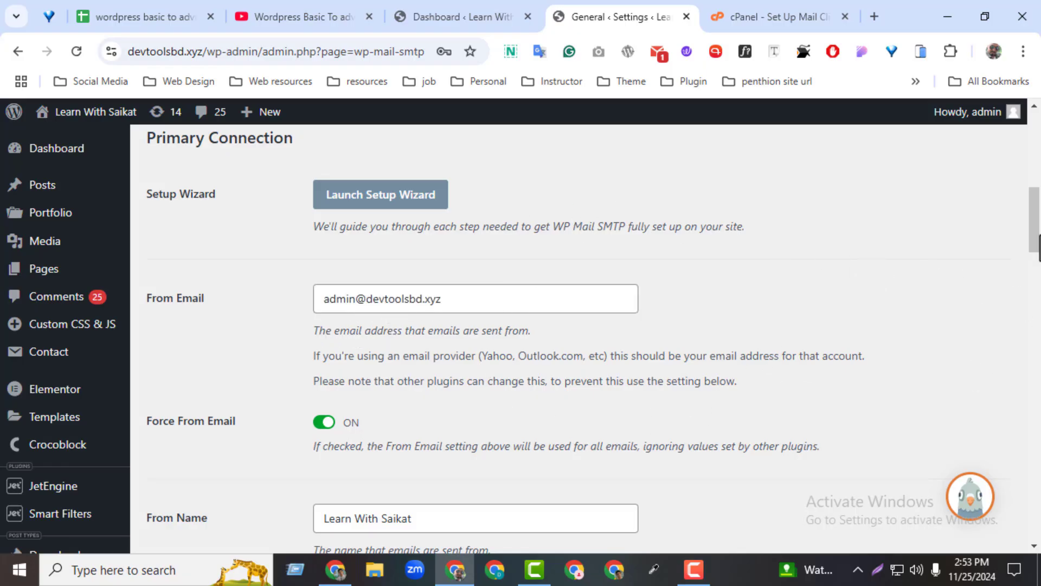
{"action": "left_click_drag", "start_coordinate": [1037, 233], "coordinate": [1010, 359]}
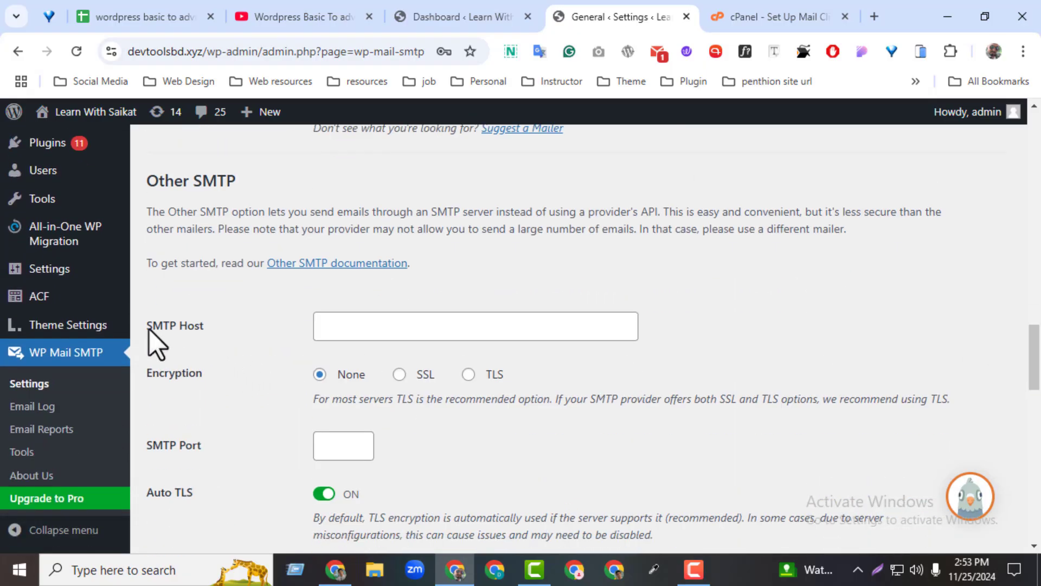
Step: Copy mail.devtoolsbd.xyz from cPanel into SMTP Host and choose SSL encryption
{"action": "left_click", "coordinate": [783, 17]}
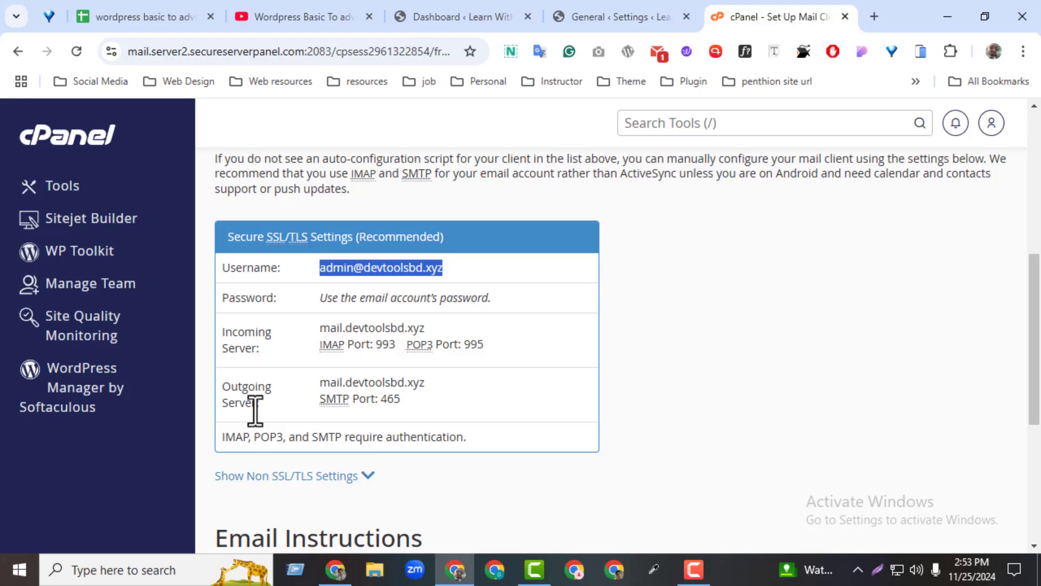
{"action": "left_click_drag", "start_coordinate": [265, 410], "coordinate": [228, 388]}
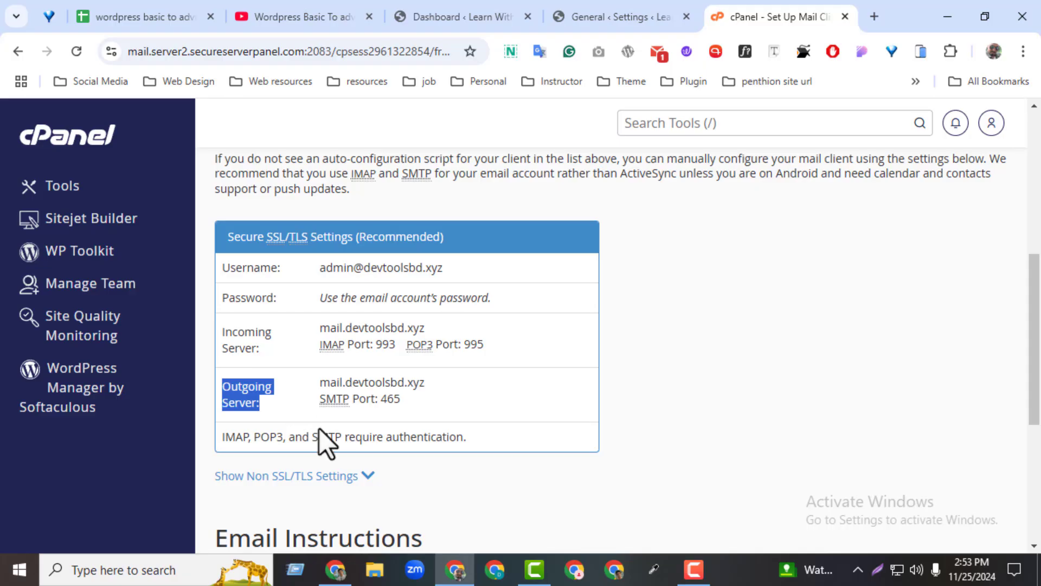
{"action": "left_click_drag", "start_coordinate": [425, 383], "coordinate": [311, 386]}
{"action": "key", "text": "ctrl+c"}
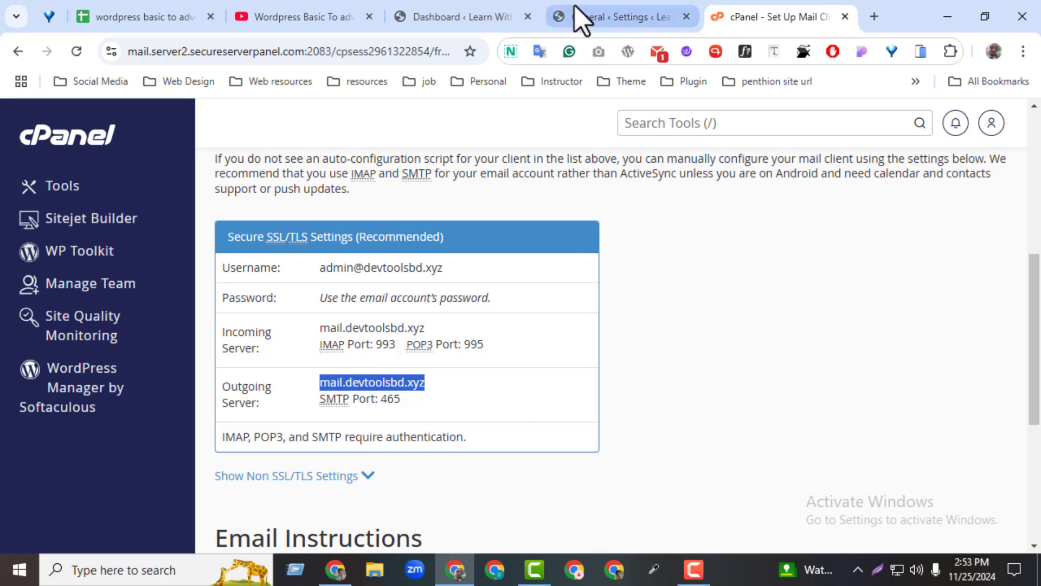
{"action": "left_click", "coordinate": [577, 15]}
{"action": "left_click", "coordinate": [323, 327]}
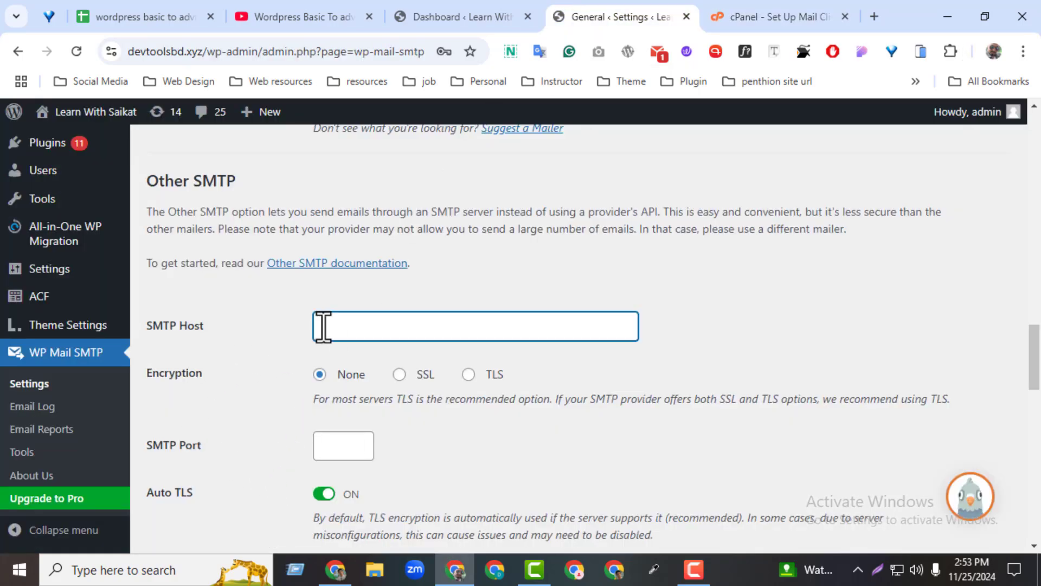
{"action": "key", "text": "ctrl+v"}
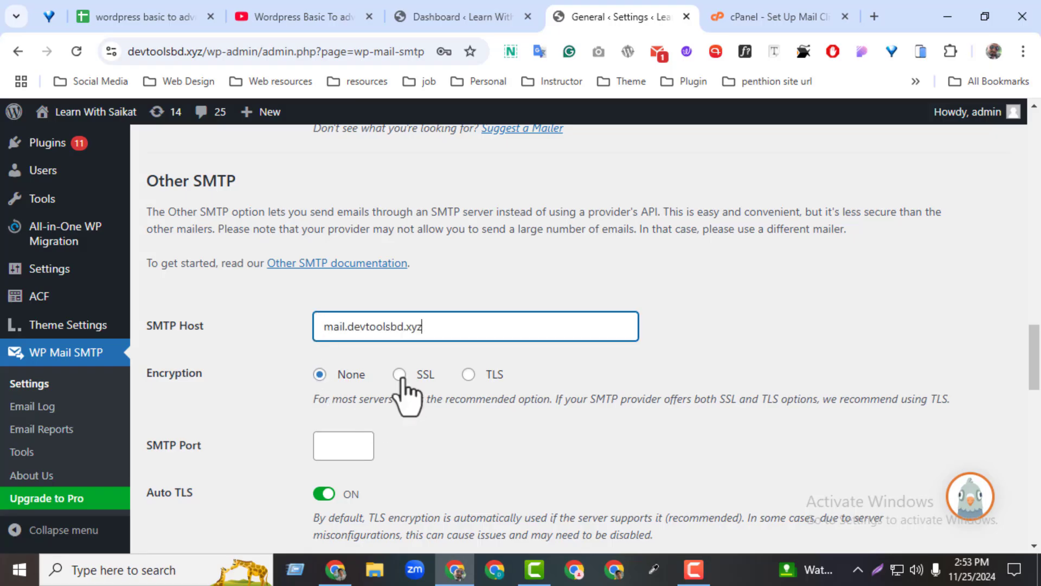
{"action": "left_click", "coordinate": [400, 375]}
Step: Copy port 465 from cPanel and confirm SMTP Port reads 465, rechecking the host
{"action": "left_click", "coordinate": [776, 17]}
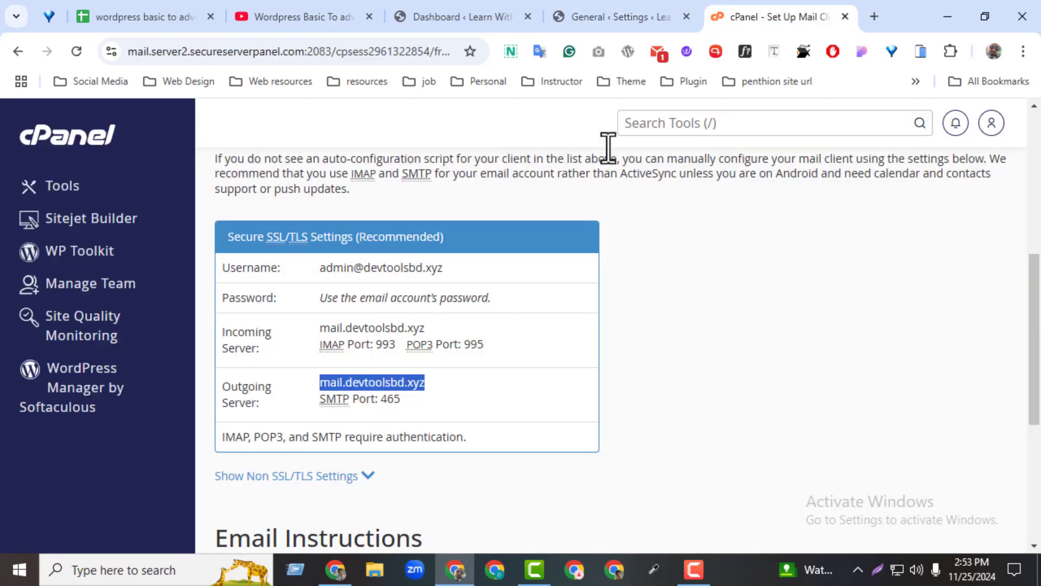
{"action": "left_click_drag", "start_coordinate": [402, 392], "coordinate": [381, 392]}
{"action": "key", "text": "ctrl+c"}
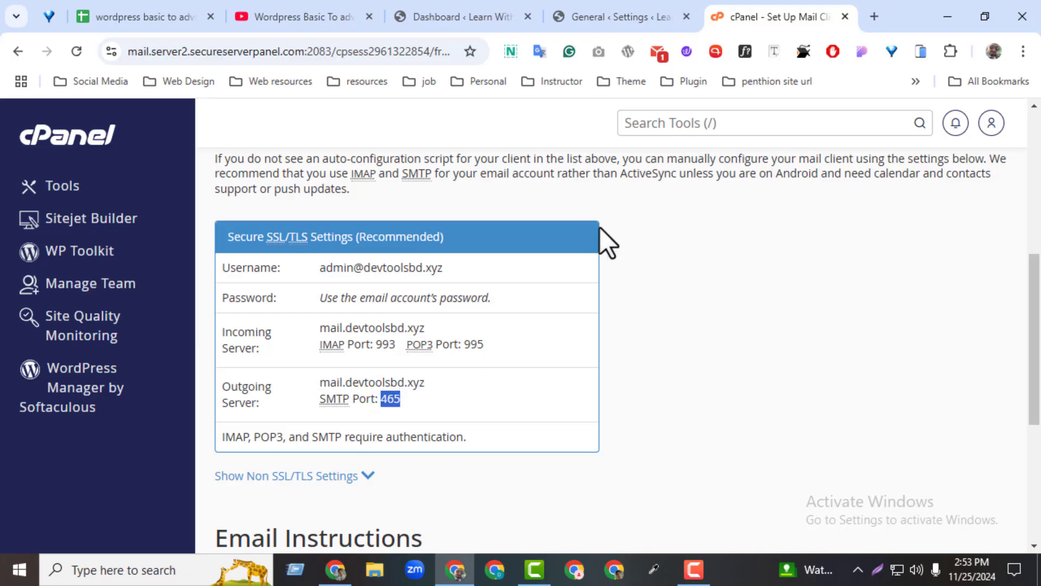
{"action": "left_click", "coordinate": [633, 16]}
{"action": "left_click_drag", "start_coordinate": [343, 447], "coordinate": [308, 453]}
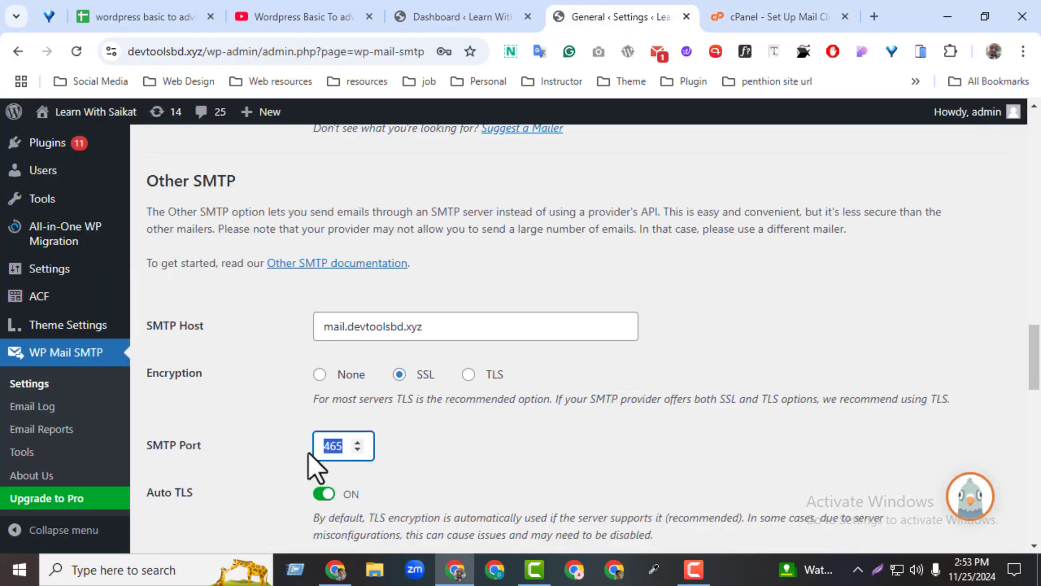
{"action": "left_click", "coordinate": [492, 442]}
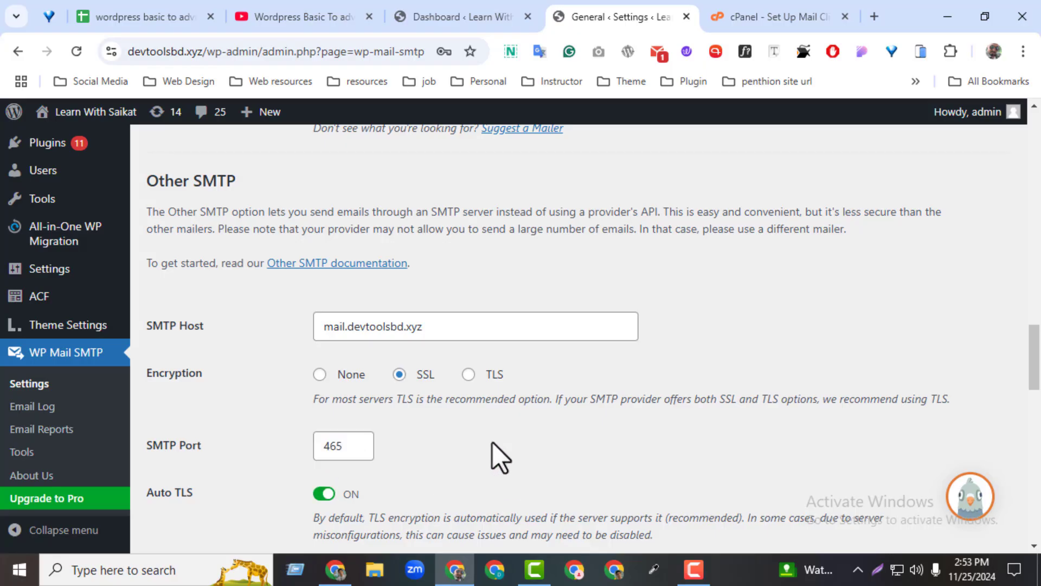
{"action": "left_click", "coordinate": [446, 332]}
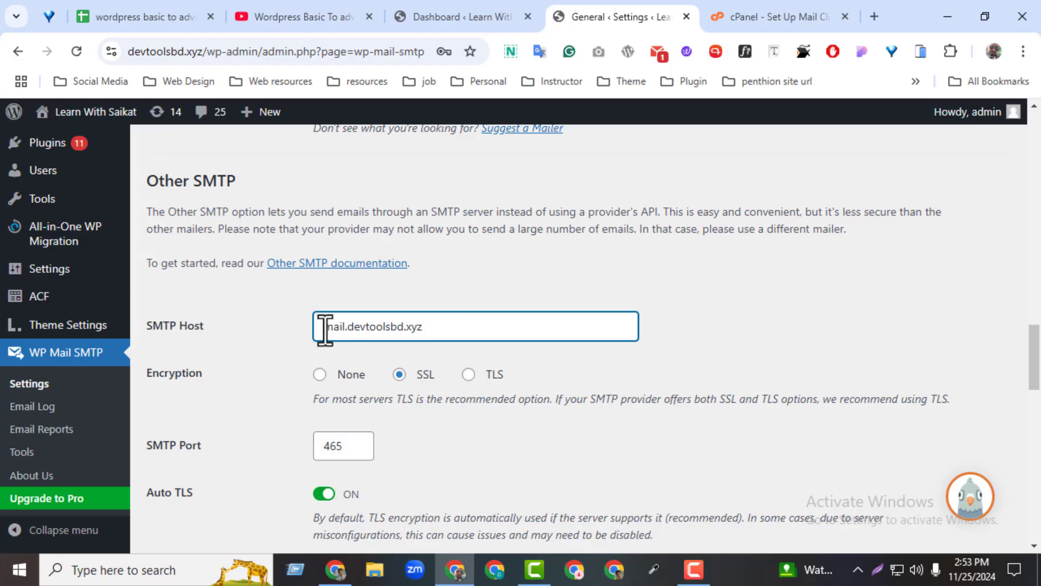
{"action": "left_click_drag", "start_coordinate": [1033, 374], "coordinate": [1032, 450]}
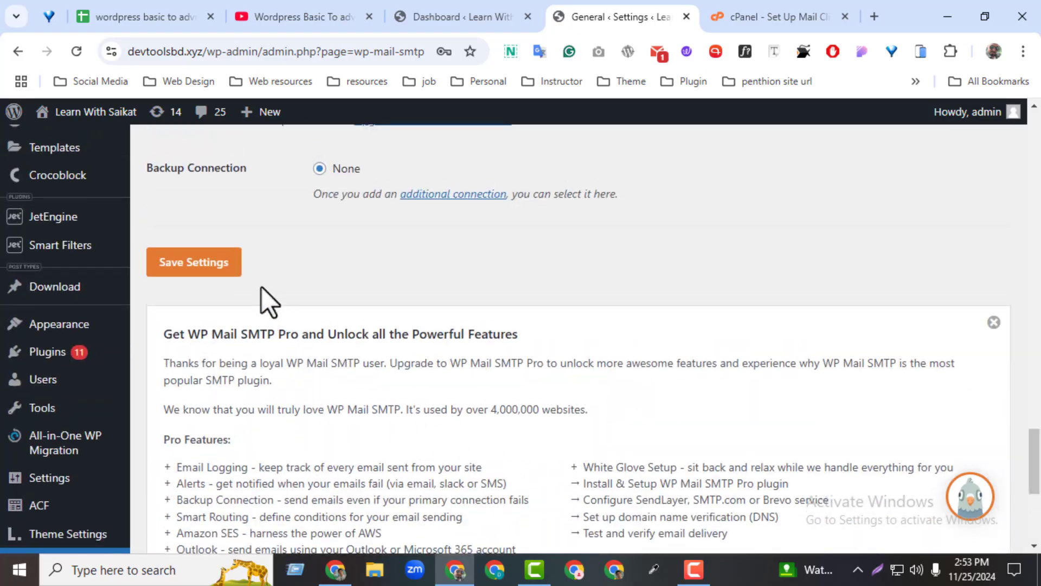
Step: Save the WP Mail SMTP settings and scroll down to review SSL, port 465 and authentication
{"action": "left_click", "coordinate": [217, 265]}
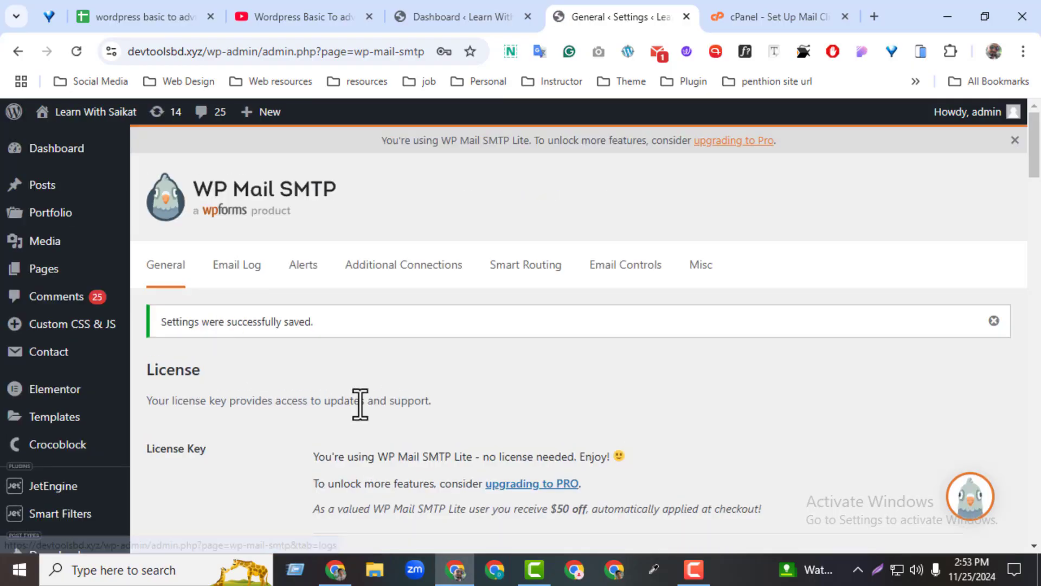
{"action": "left_click_drag", "start_coordinate": [1034, 177], "coordinate": [956, 264]}
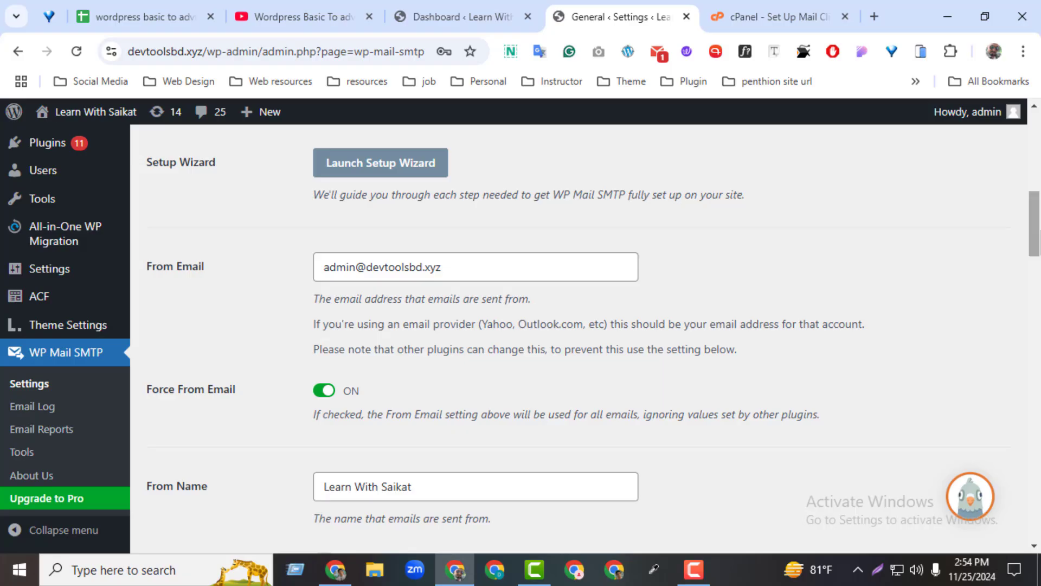
{"action": "left_click_drag", "start_coordinate": [1034, 242], "coordinate": [1037, 261]}
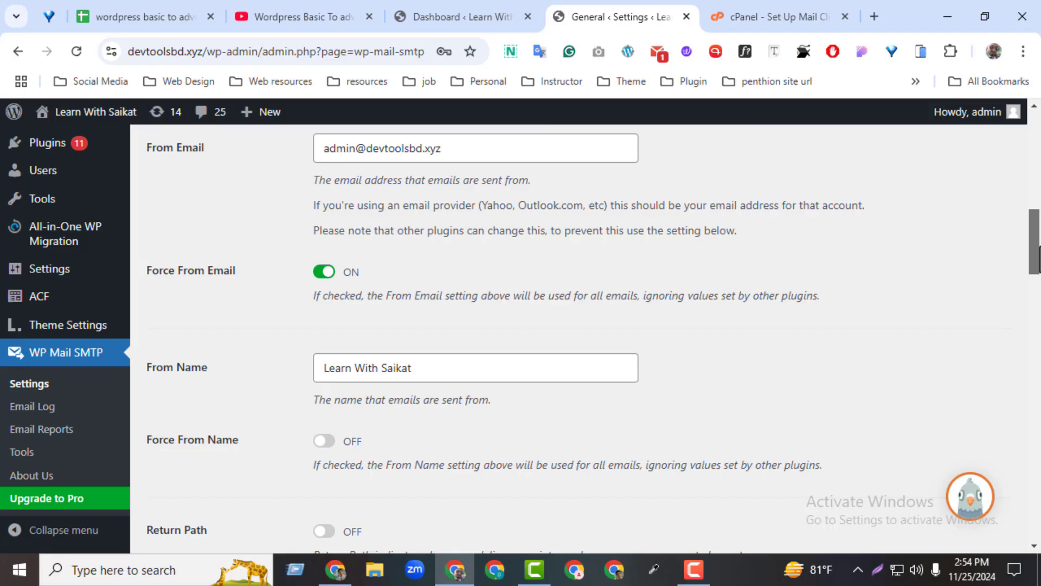
{"action": "left_click_drag", "start_coordinate": [1036, 260], "coordinate": [1033, 390]}
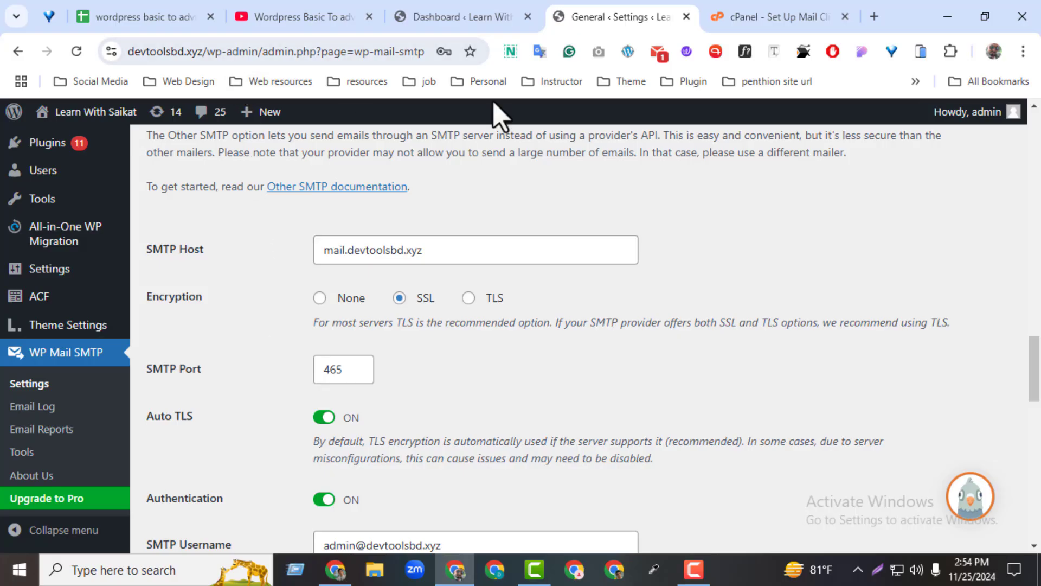
{"action": "left_click", "coordinate": [737, 22]}
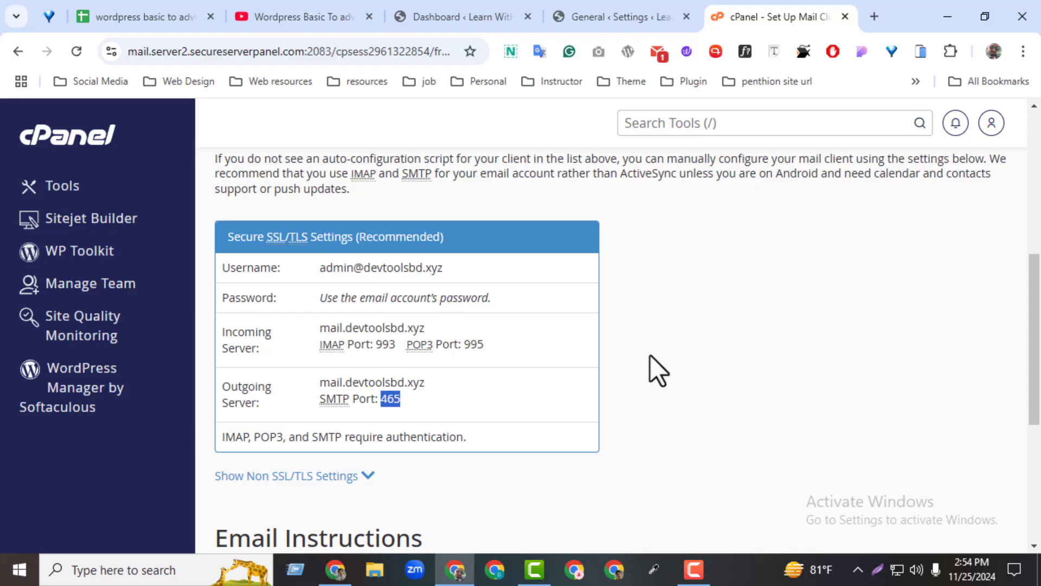
{"action": "left_click", "coordinate": [620, 8]}
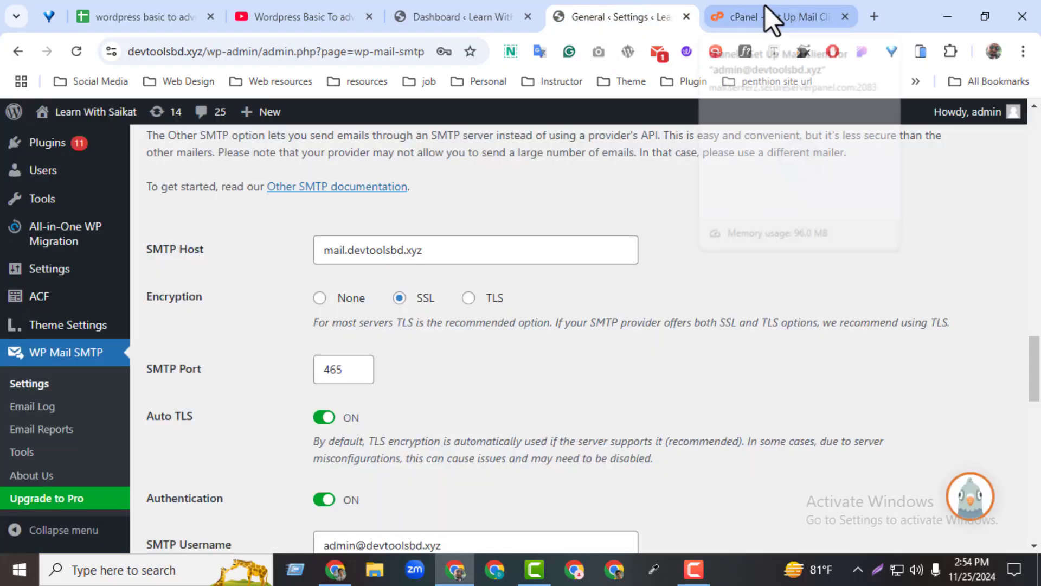
{"action": "left_click", "coordinate": [765, 7]}
{"action": "left_click", "coordinate": [635, 20]}
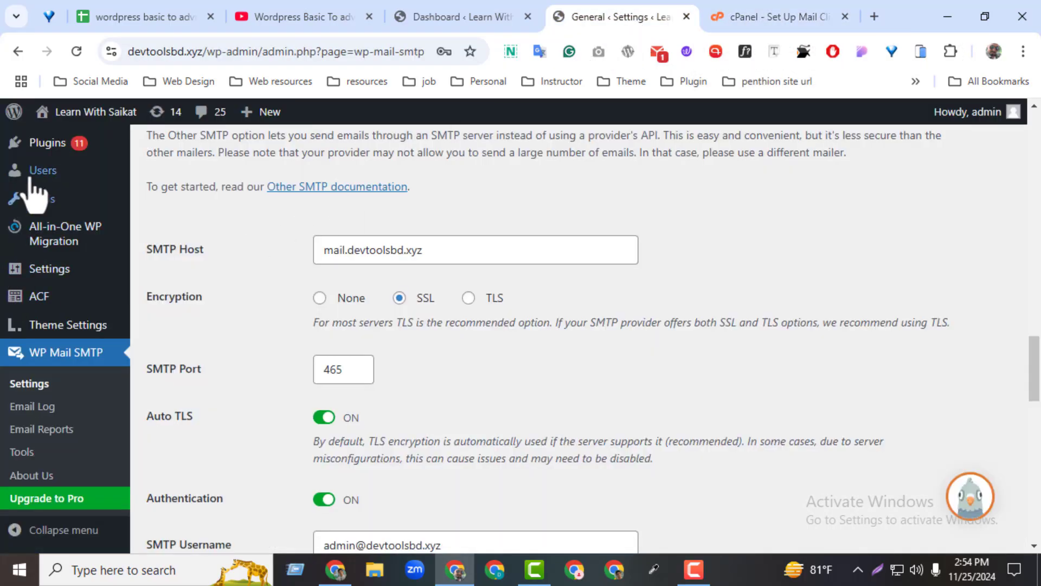
{"action": "mouse_move", "coordinate": [46, 162]}
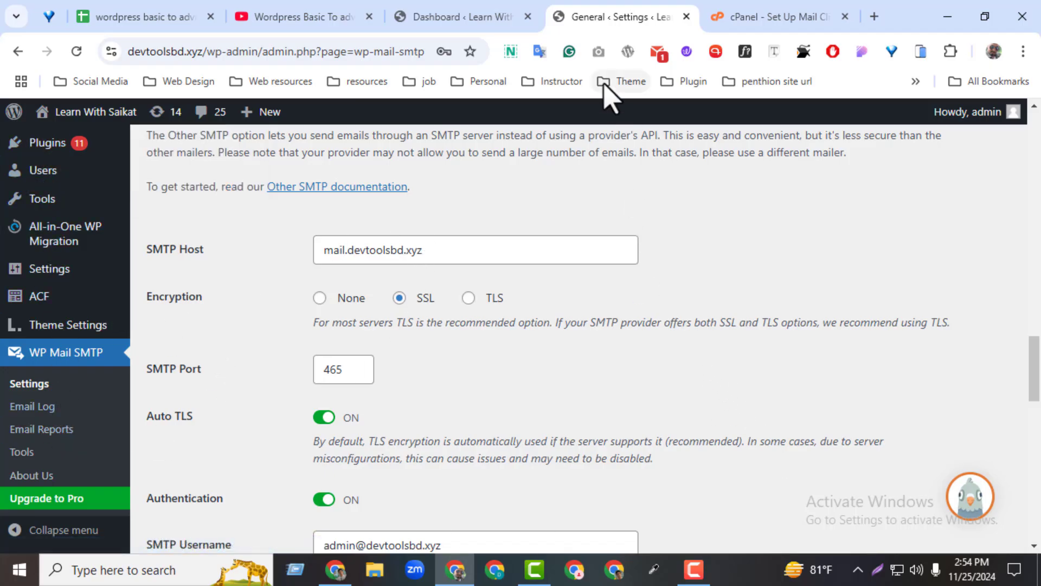
{"action": "left_click", "coordinate": [751, 19]}
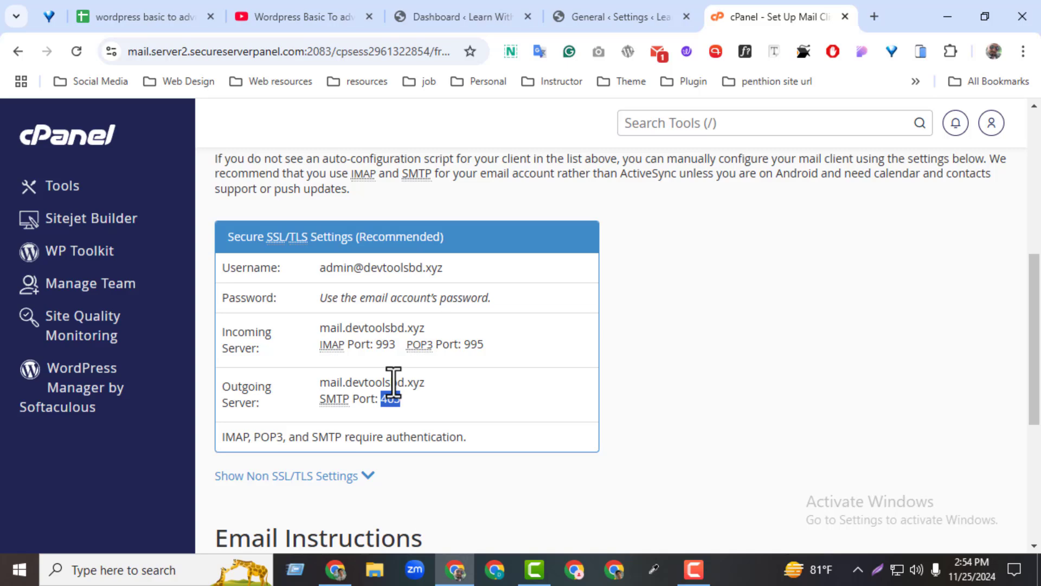
{"action": "left_click", "coordinate": [623, 16]}
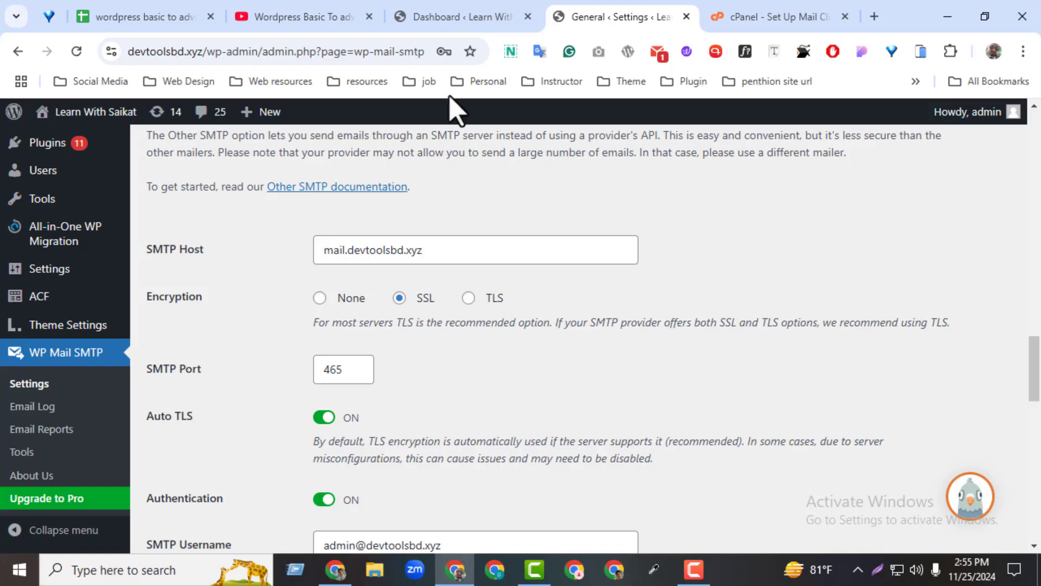
{"action": "left_click", "coordinate": [108, 15]}
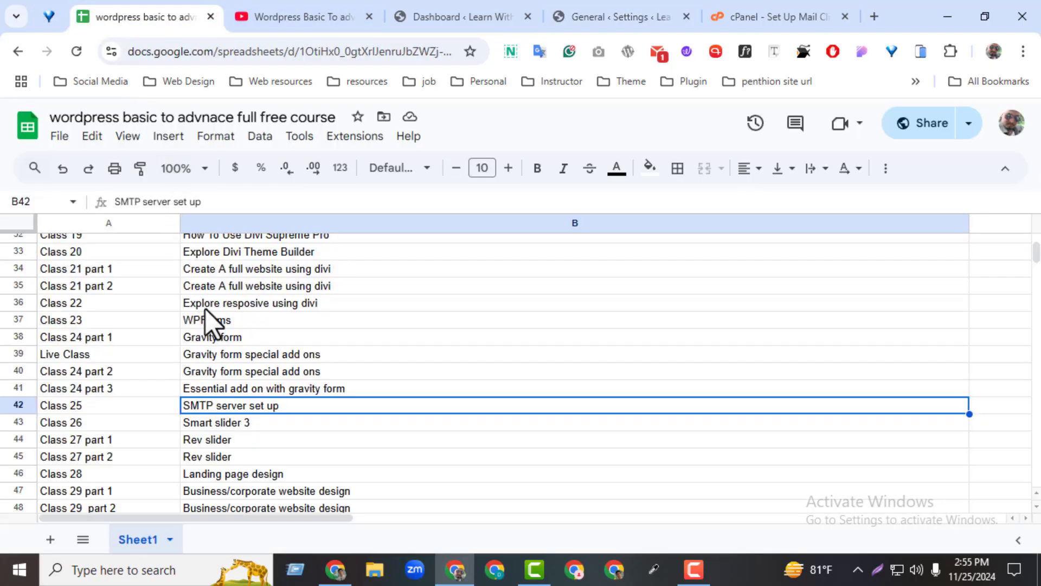
Step: Scroll the course outline sheet down to the Class Topic rows 50–65
{"action": "scroll", "coordinate": [1035, 516], "scroll_direction": "down", "scroll_amount": 3}
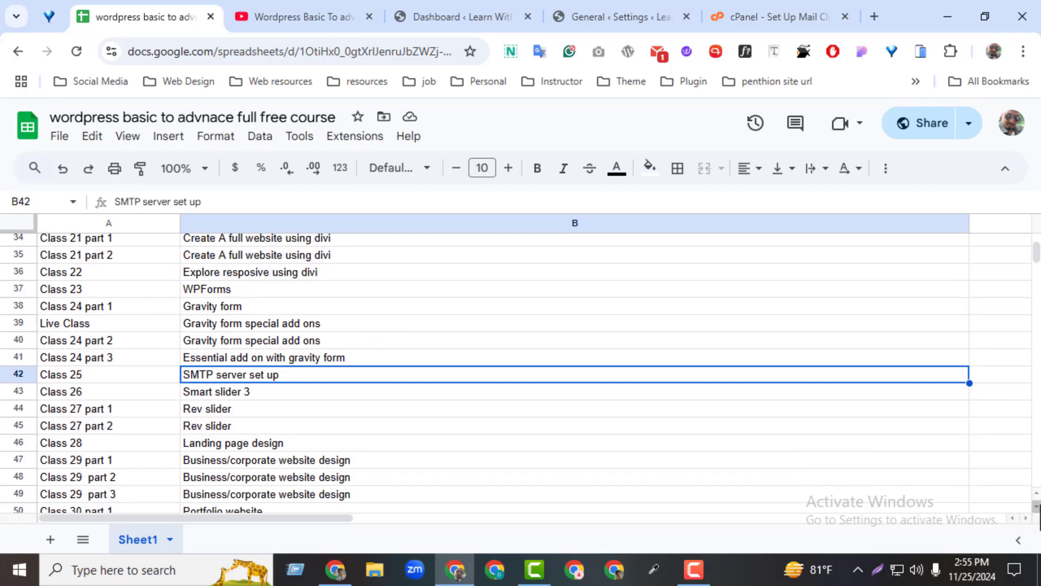
{"action": "scroll", "coordinate": [756, 495], "scroll_direction": "down", "scroll_amount": 5}
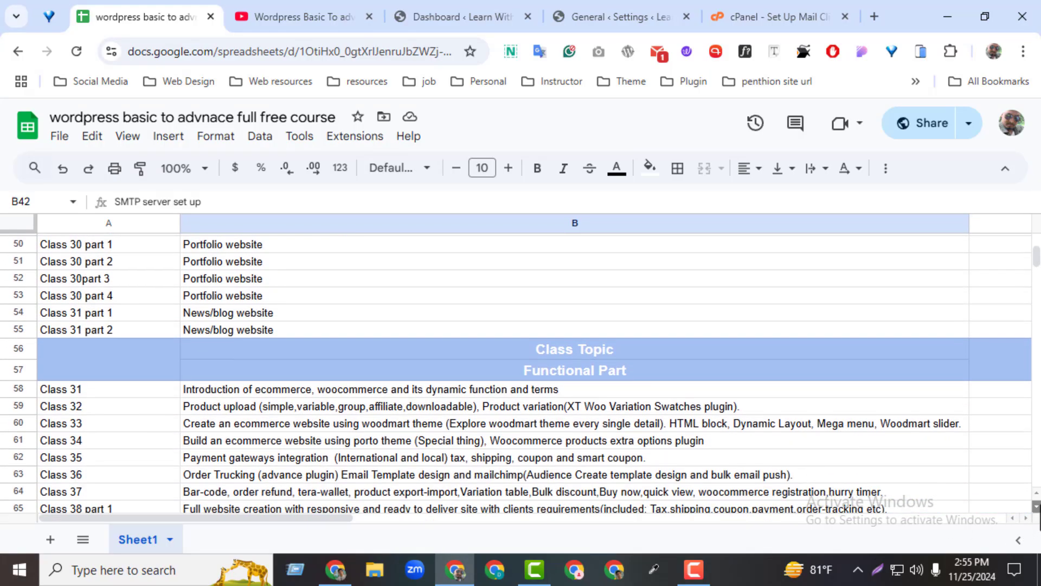